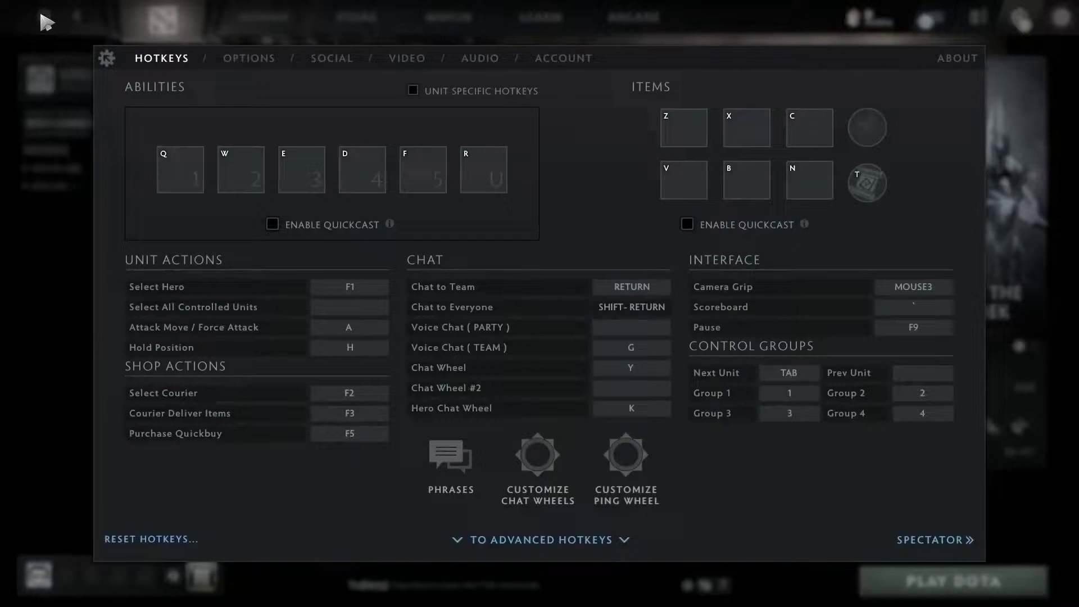
In Video settings, switch resolution (1920x1080, 75 Hz, Borderless Window) and rendering to advanced settings
{"action": "left_click", "coordinate": [409, 58]}
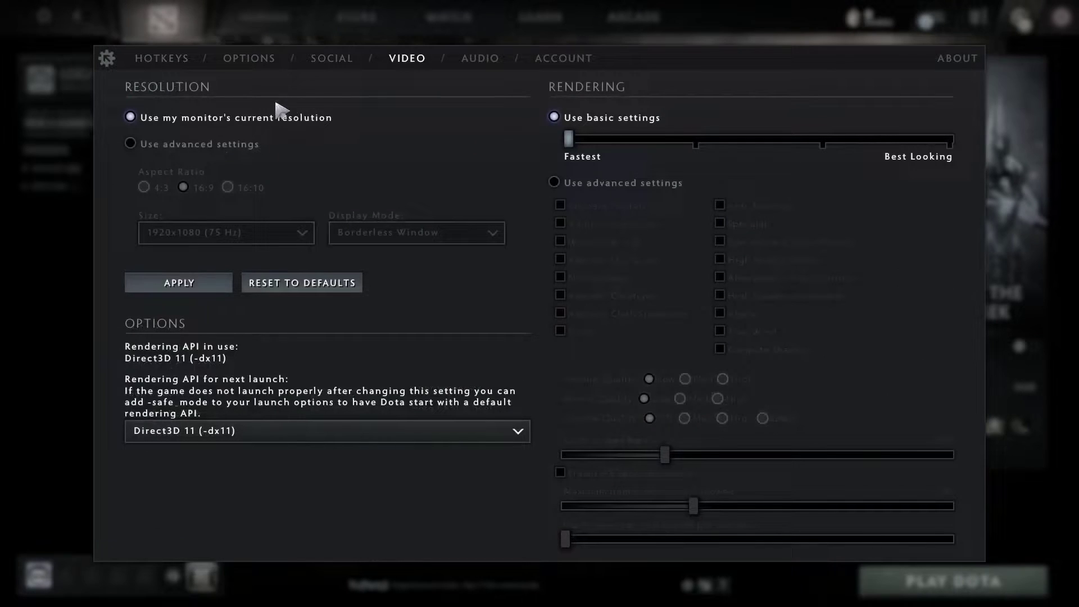
{"action": "left_click", "coordinate": [133, 144]}
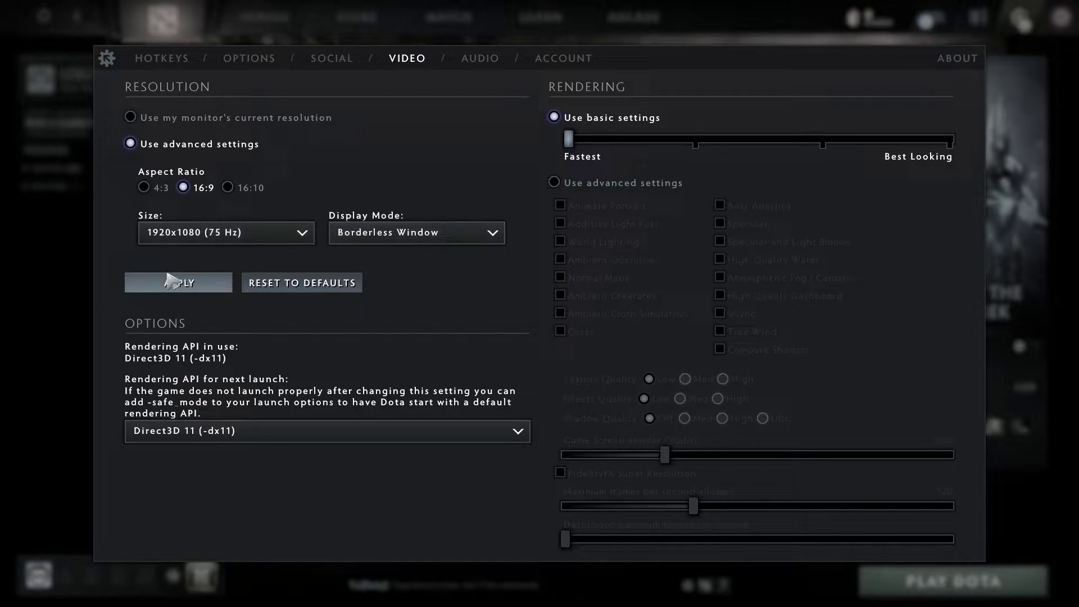
{"action": "left_click", "coordinate": [554, 183]}
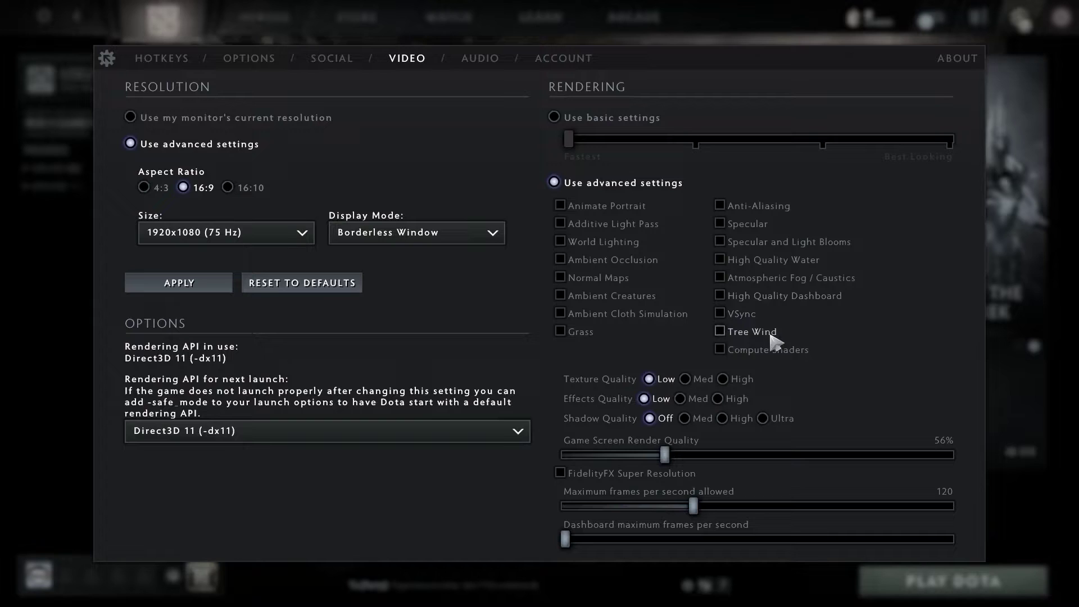
{"action": "mouse_move", "coordinate": [728, 350]}
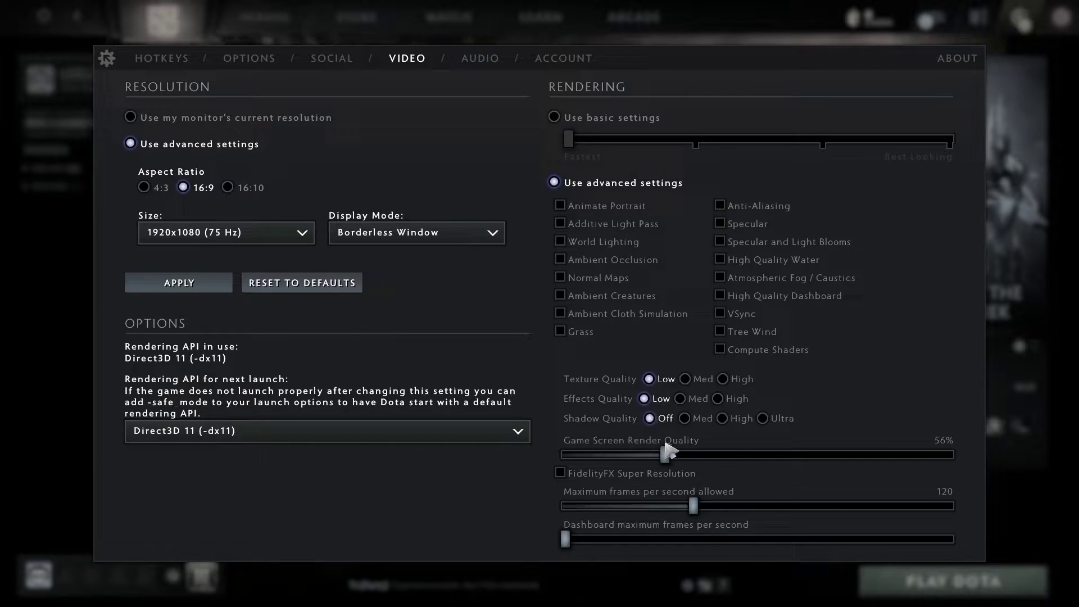
Set Game Screen Render Quality to 40%, and set Maximum FPS and Dashboard maximum FPS to 240
{"action": "left_click_drag", "start_coordinate": [674, 458], "coordinate": [561, 456]}
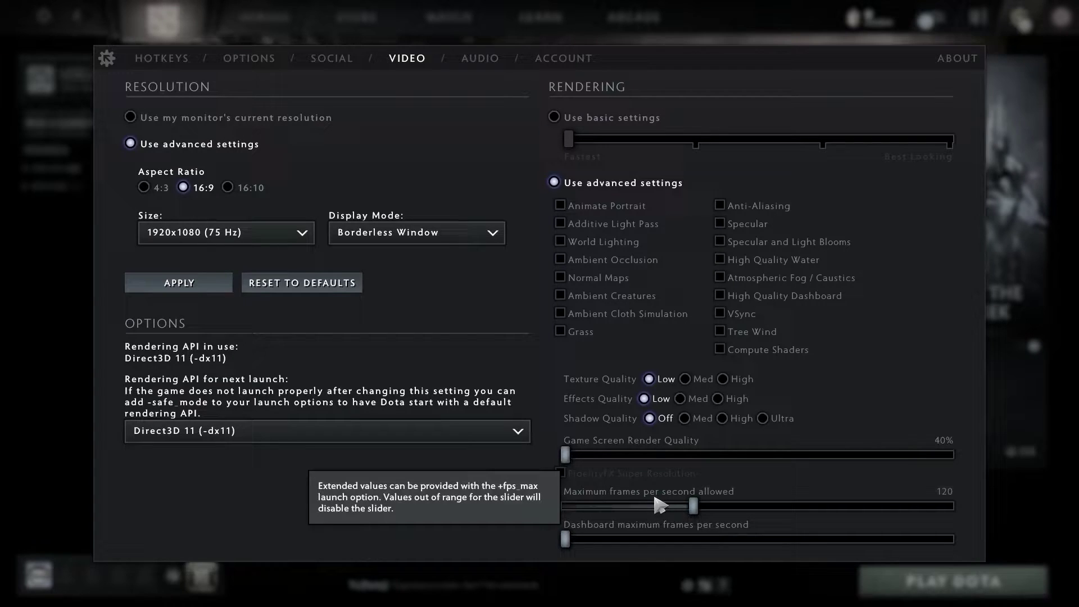
{"action": "left_click_drag", "start_coordinate": [717, 509], "coordinate": [988, 537]}
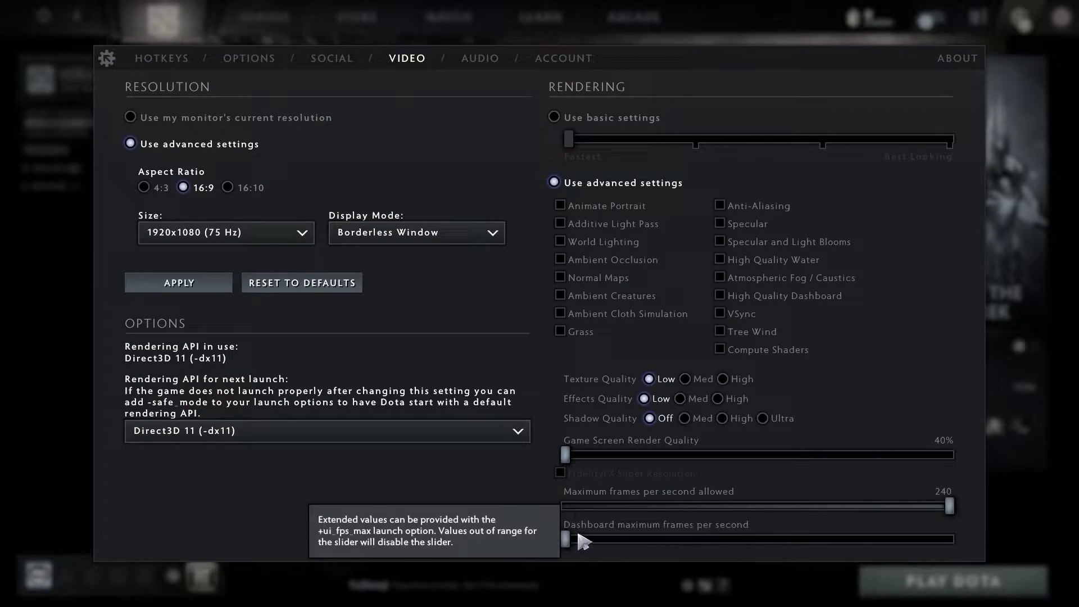
{"action": "left_click_drag", "start_coordinate": [574, 542], "coordinate": [949, 539]}
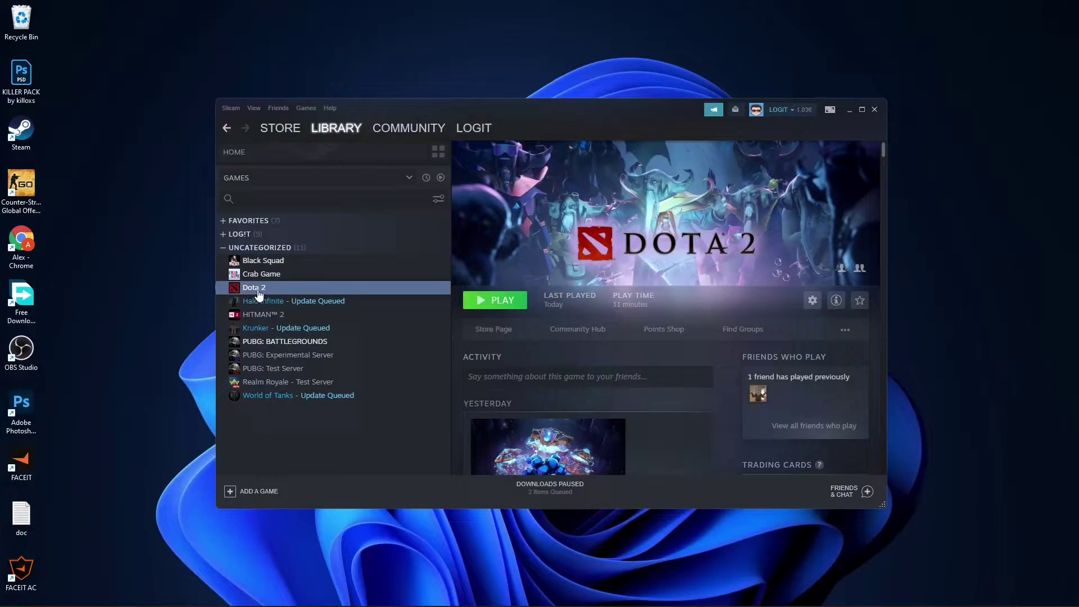
Browse Dota 2's local files from its Steam Properties to open the 'dota 2 beta' folder
{"action": "right_click", "coordinate": [263, 294]}
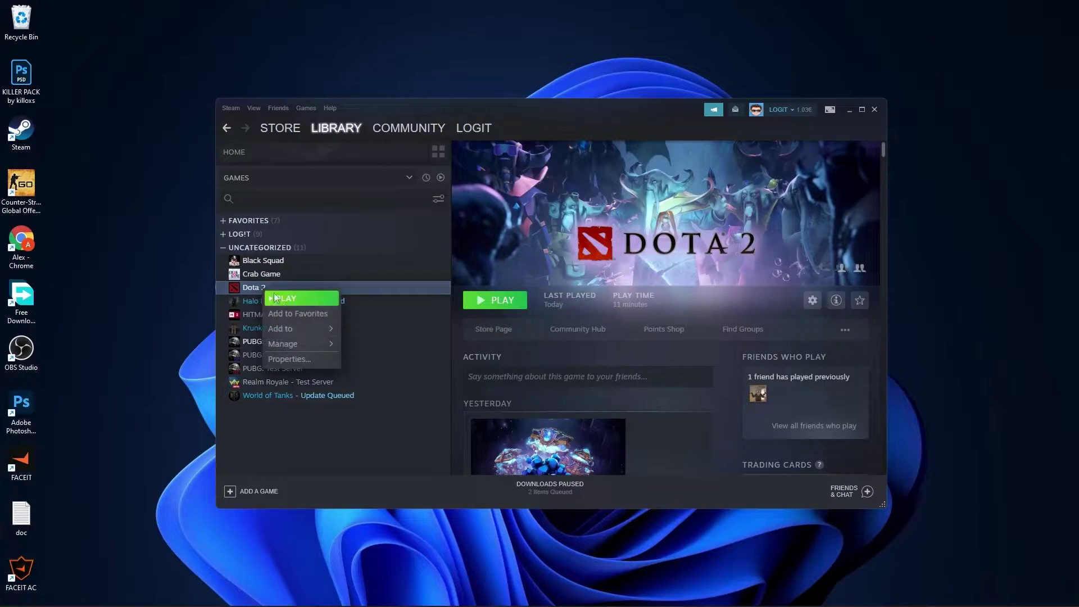
{"action": "left_click", "coordinate": [288, 359]}
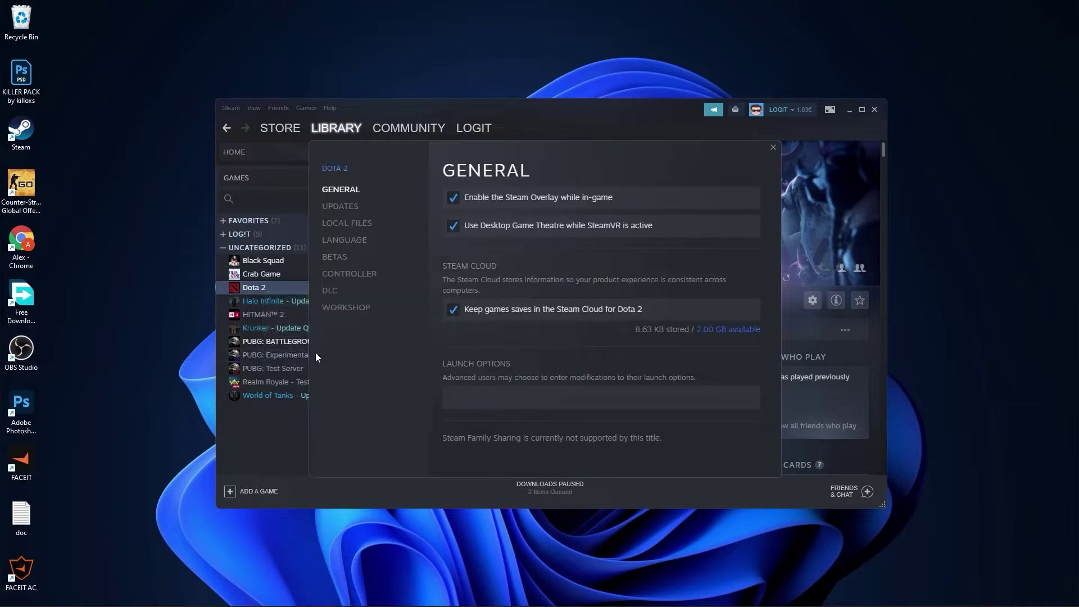
{"action": "left_click", "coordinate": [363, 225]}
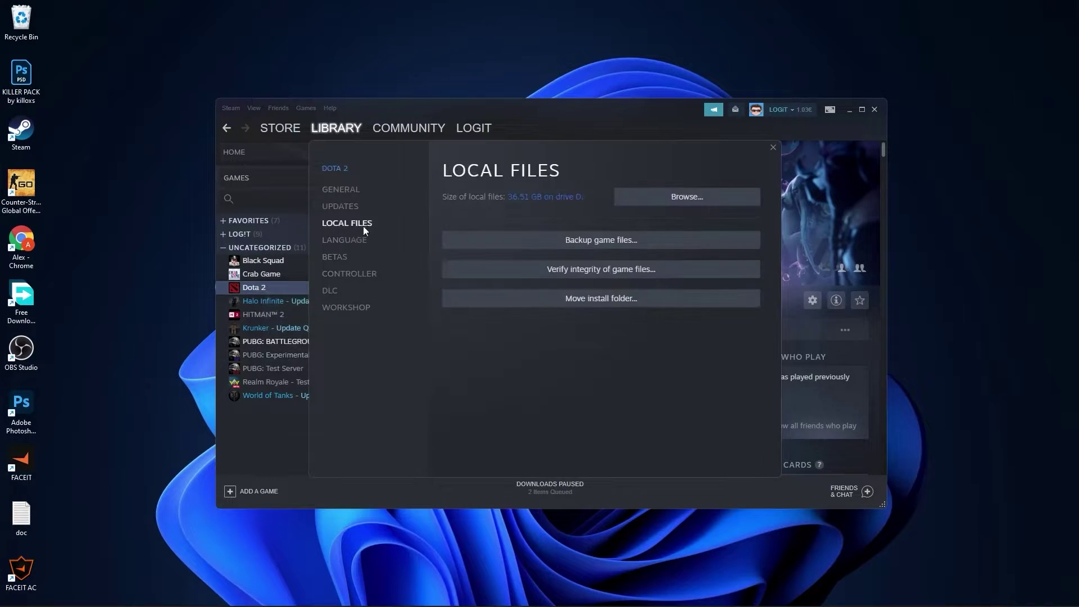
{"action": "left_click", "coordinate": [686, 197]}
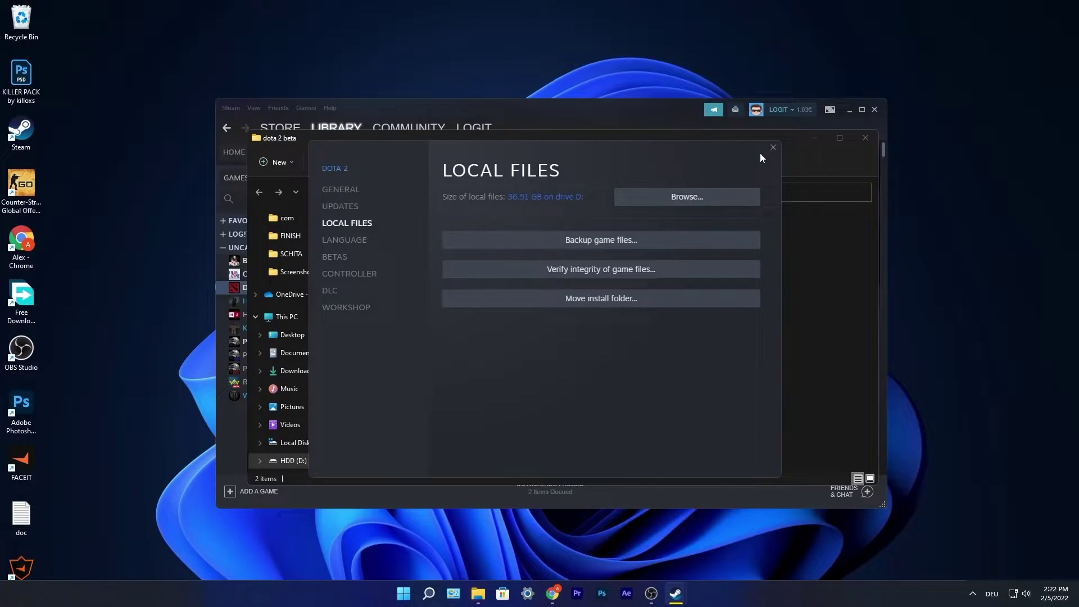
Close Steam's properties, minimize Steam, and navigate to game\bin\win64 inside 'dota 2 beta'
{"action": "left_click", "coordinate": [773, 147]}
{"action": "left_click", "coordinate": [848, 110]}
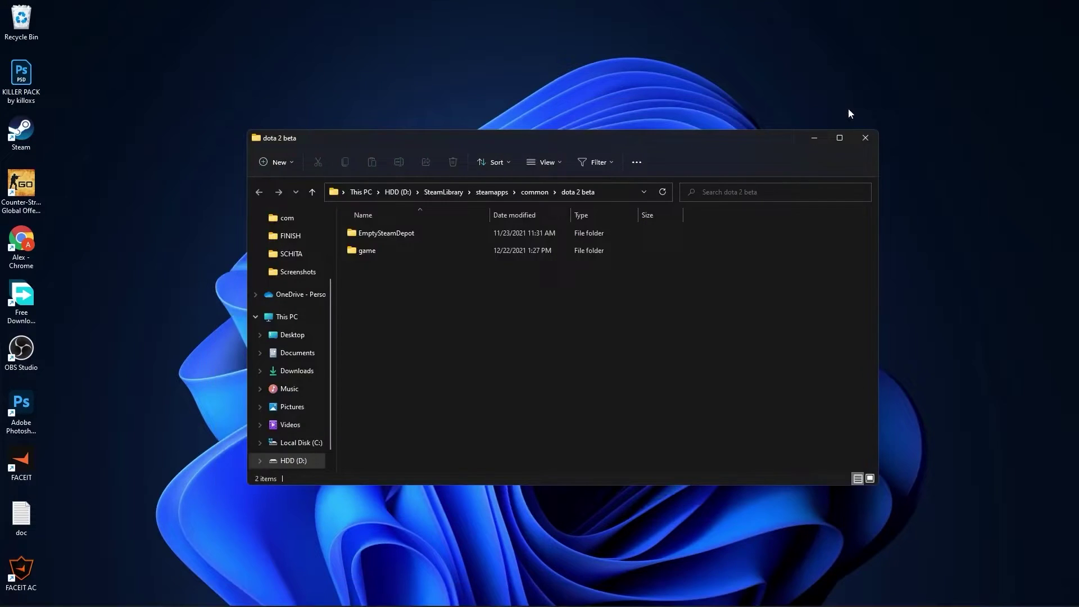
{"action": "left_click", "coordinate": [376, 251]}
{"action": "double_click", "coordinate": [377, 252]}
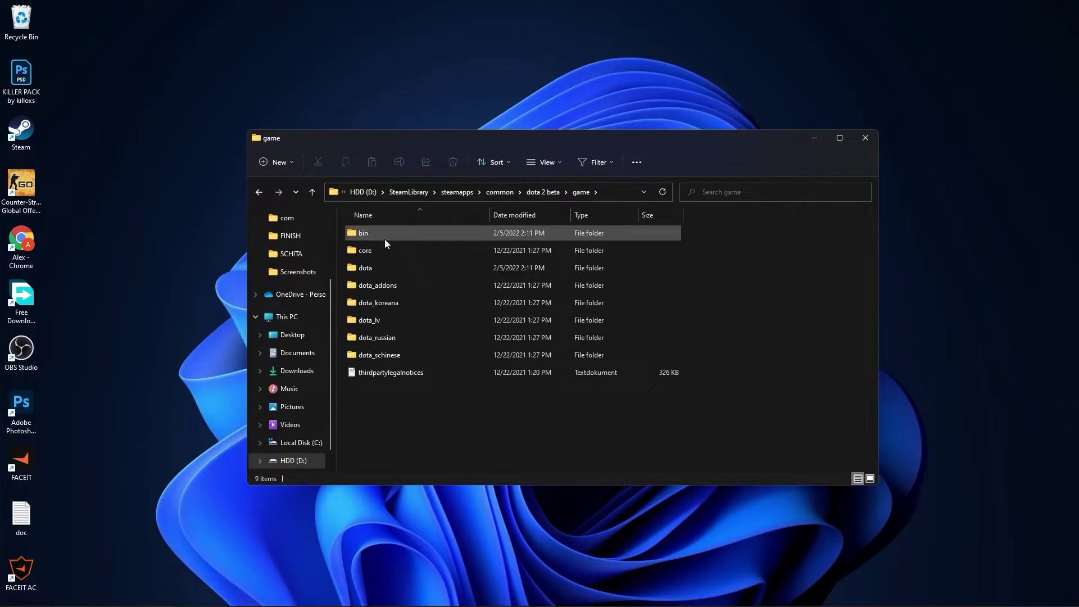
{"action": "double_click", "coordinate": [369, 233]}
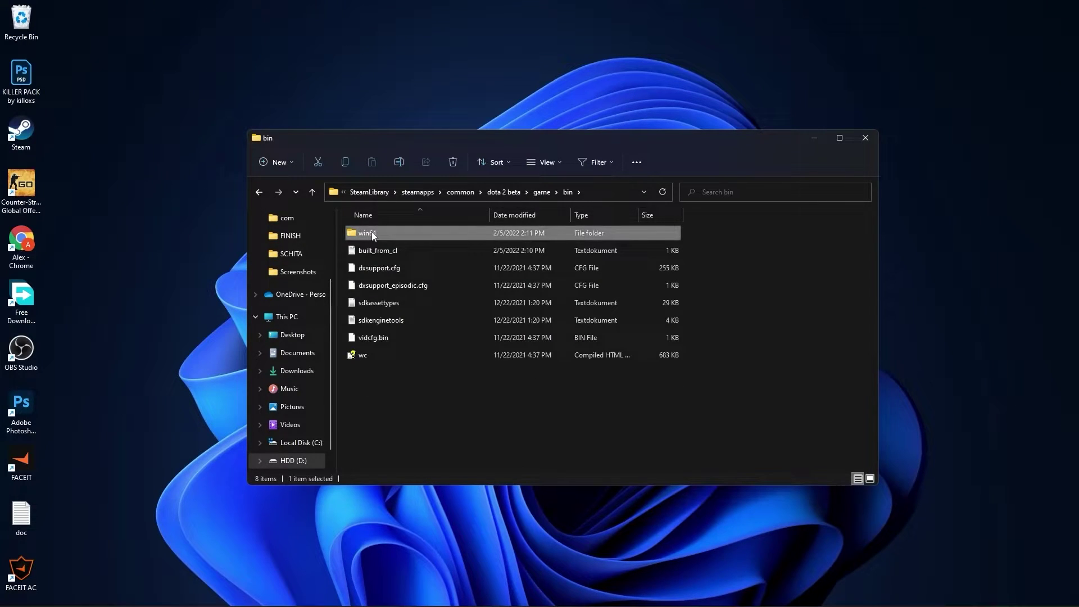
{"action": "double_click", "coordinate": [372, 233]}
{"action": "scroll", "coordinate": [428, 331], "scroll_direction": "down", "scroll_amount": 5}
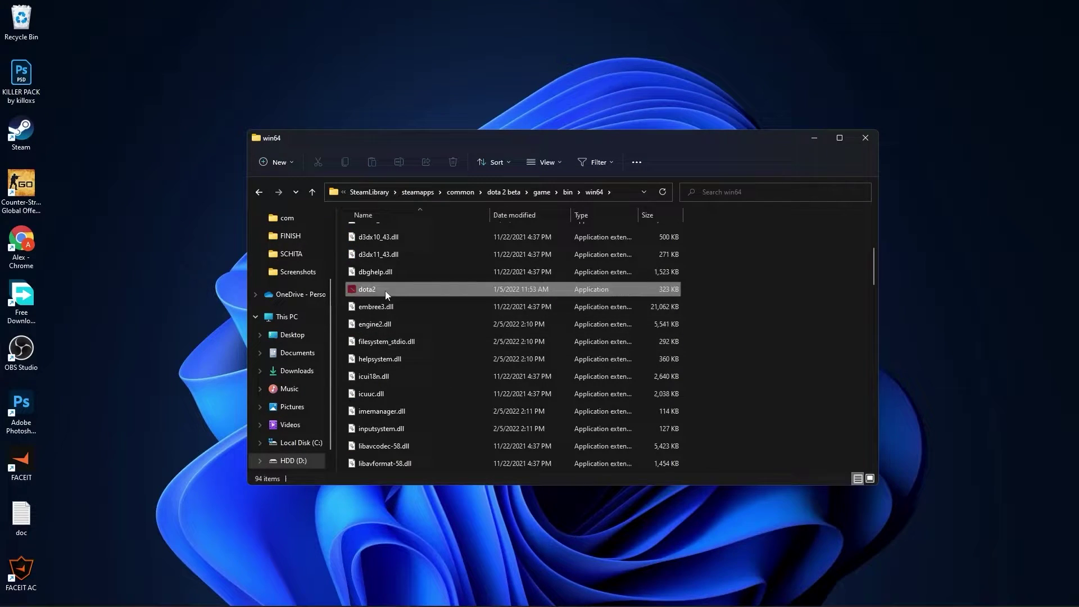
Bring up the full set of right-click options for the dota2 application
{"action": "left_click", "coordinate": [386, 291]}
{"action": "right_click", "coordinate": [372, 287]}
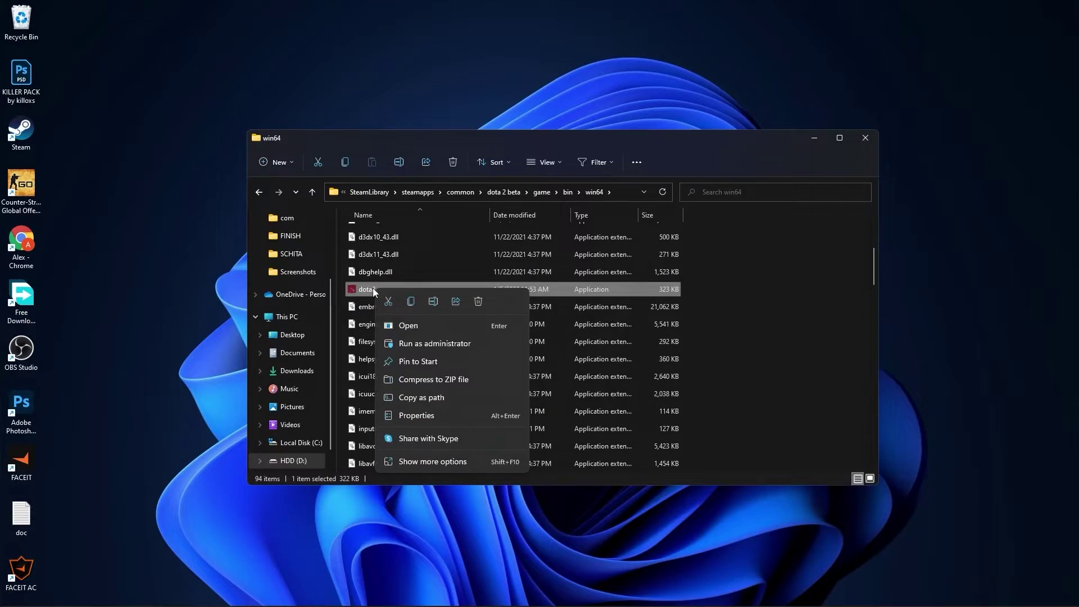
{"action": "left_click", "coordinate": [432, 462]}
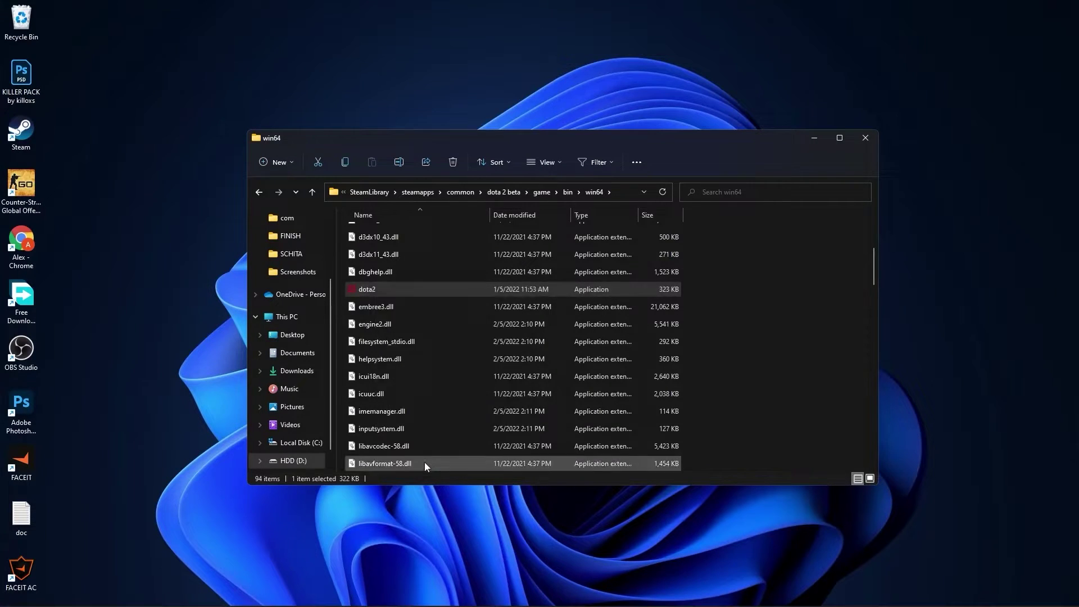
Make dota2.exe override high DPI scaling, performed by the application, and apply it
{"action": "left_click", "coordinate": [411, 548]}
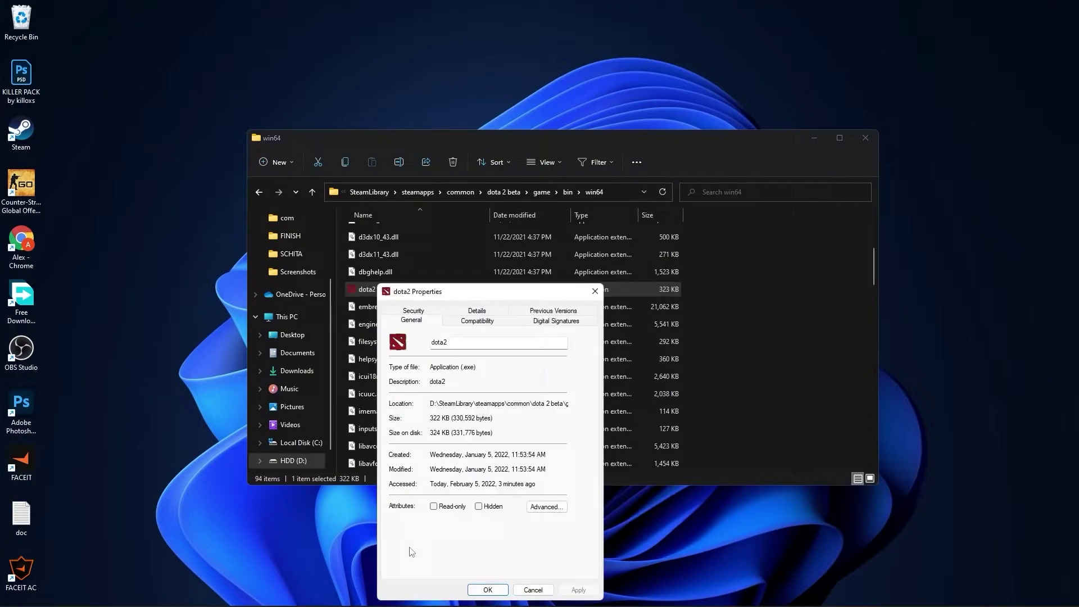
{"action": "left_click", "coordinate": [478, 321]}
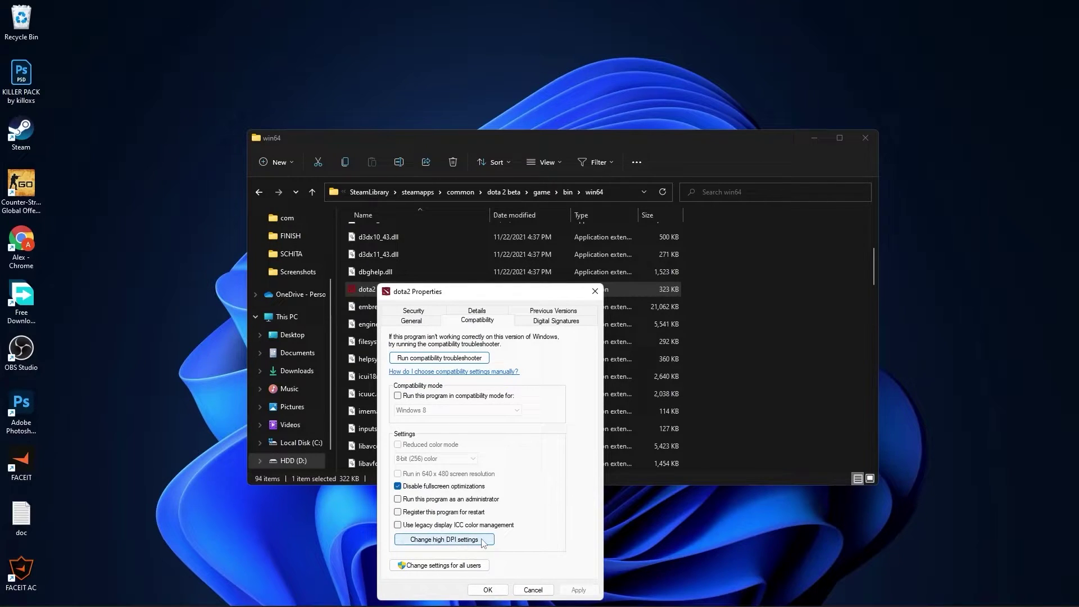
{"action": "left_click", "coordinate": [430, 541]}
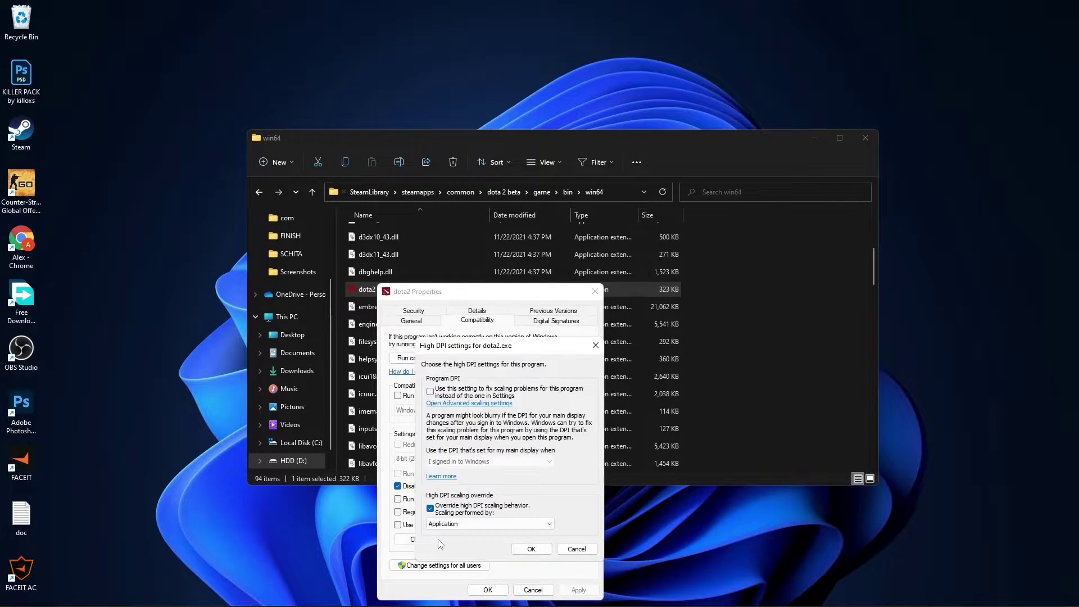
{"action": "left_click", "coordinate": [430, 506]}
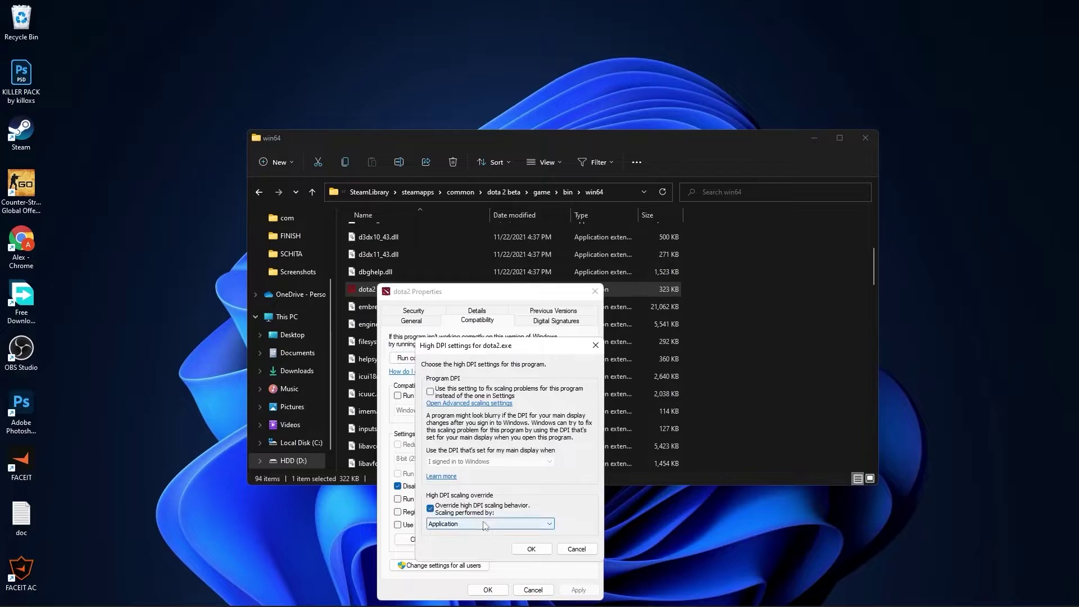
{"action": "left_click", "coordinate": [528, 549]}
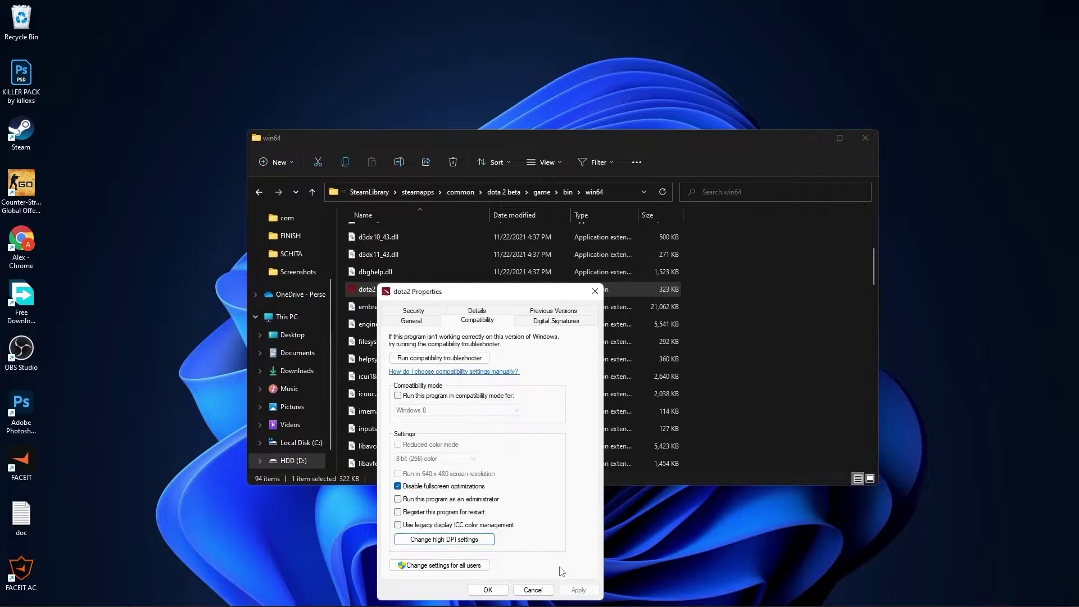
{"action": "left_click", "coordinate": [488, 589]}
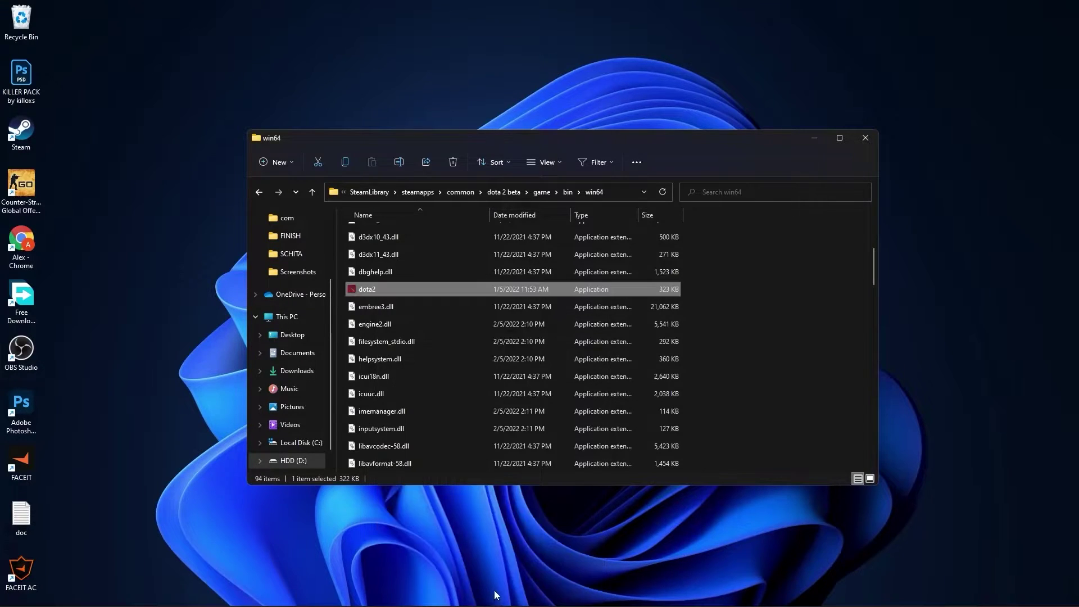
Close File Explorer and open Windows Settings from Start, ending on the System page
{"action": "left_click", "coordinate": [865, 141]}
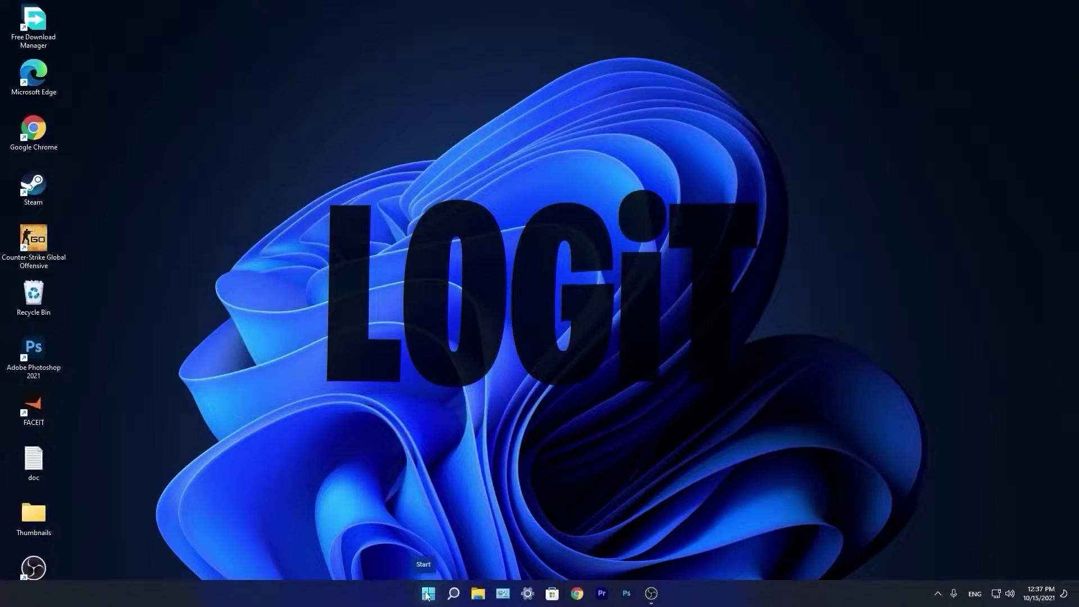
{"action": "left_click", "coordinate": [427, 595]}
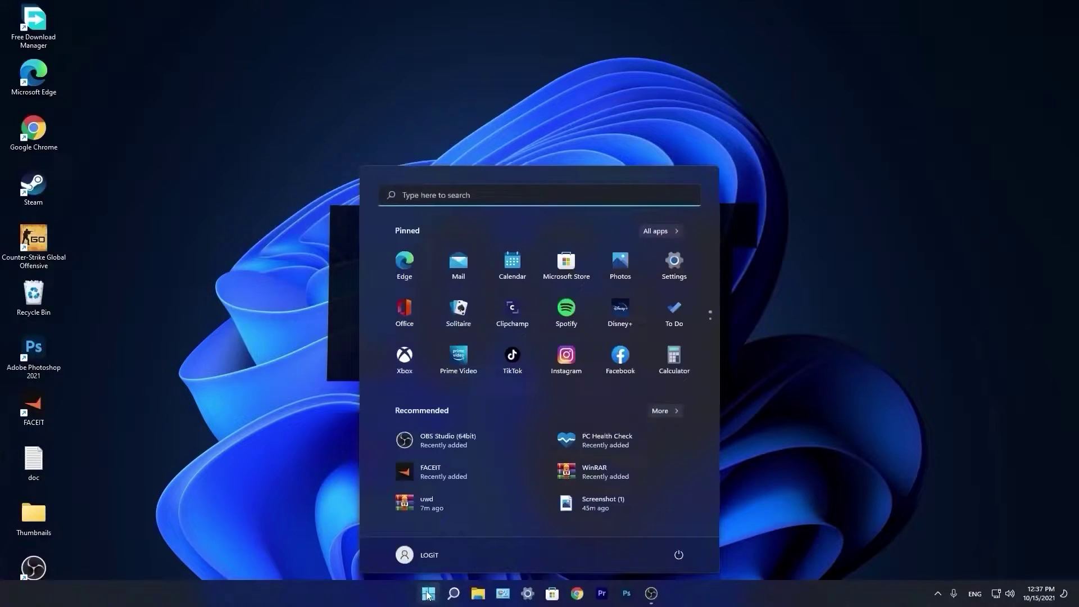
{"action": "left_click", "coordinate": [671, 256]}
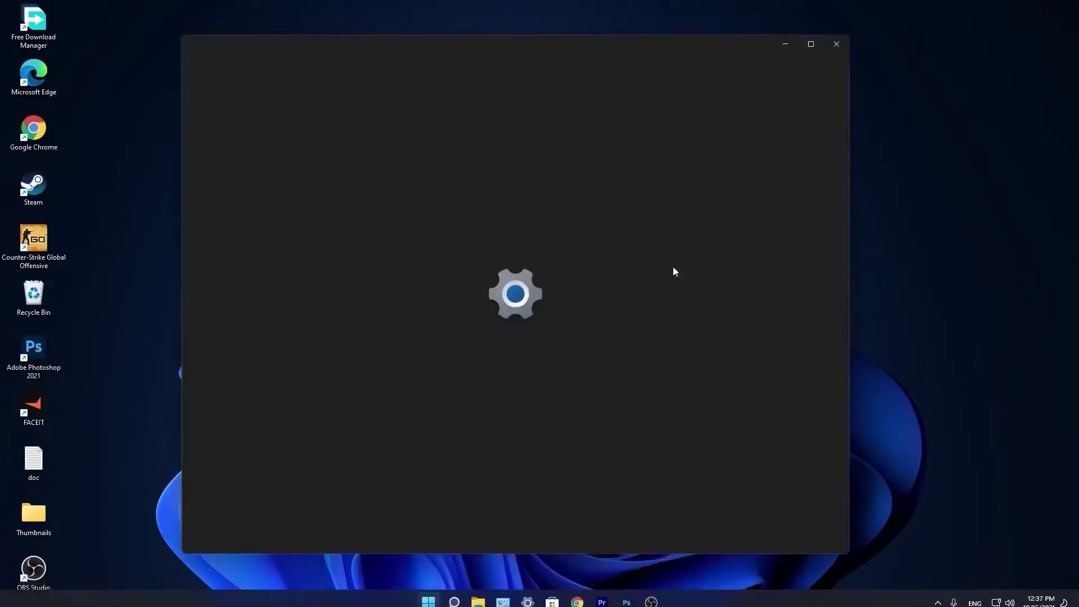
{"action": "left_click", "coordinate": [216, 379]}
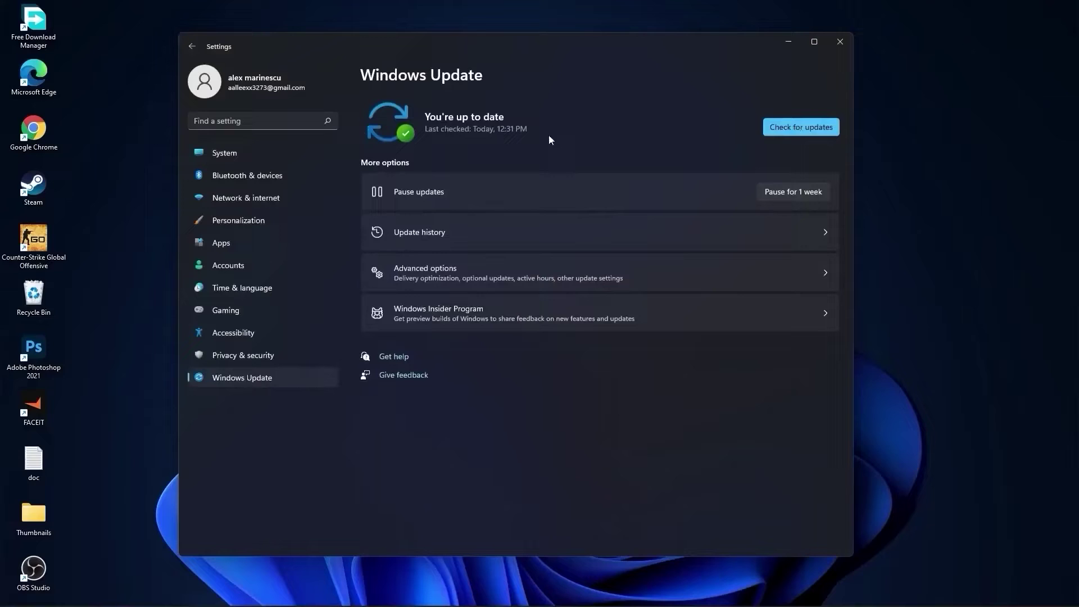
{"action": "left_click", "coordinate": [248, 152]}
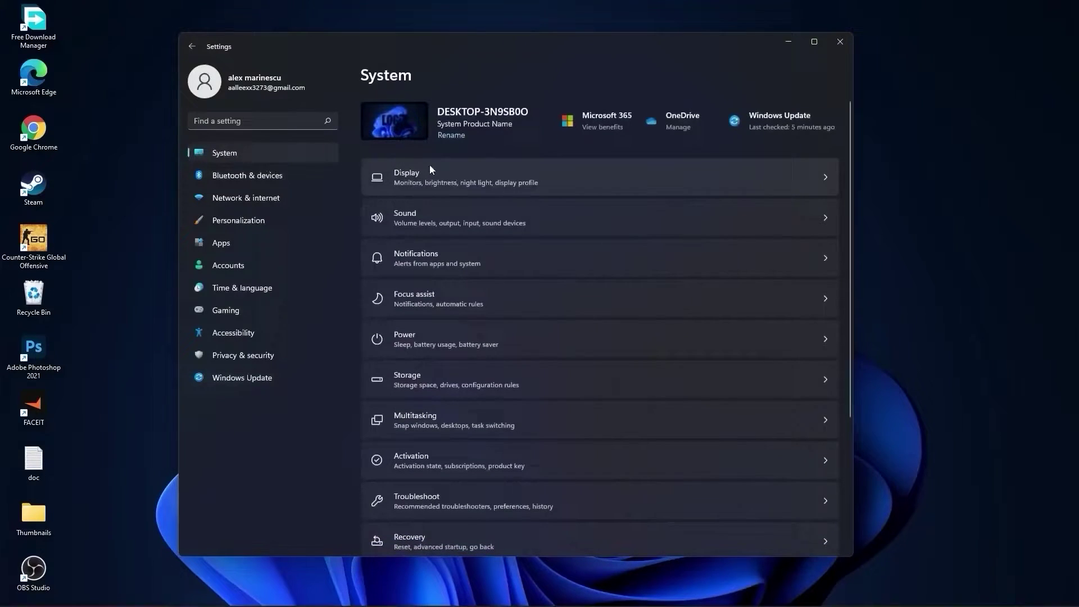
Keep the refresh rate at 74.97 Hz in Advanced display, then return to System
{"action": "left_click", "coordinate": [428, 171]}
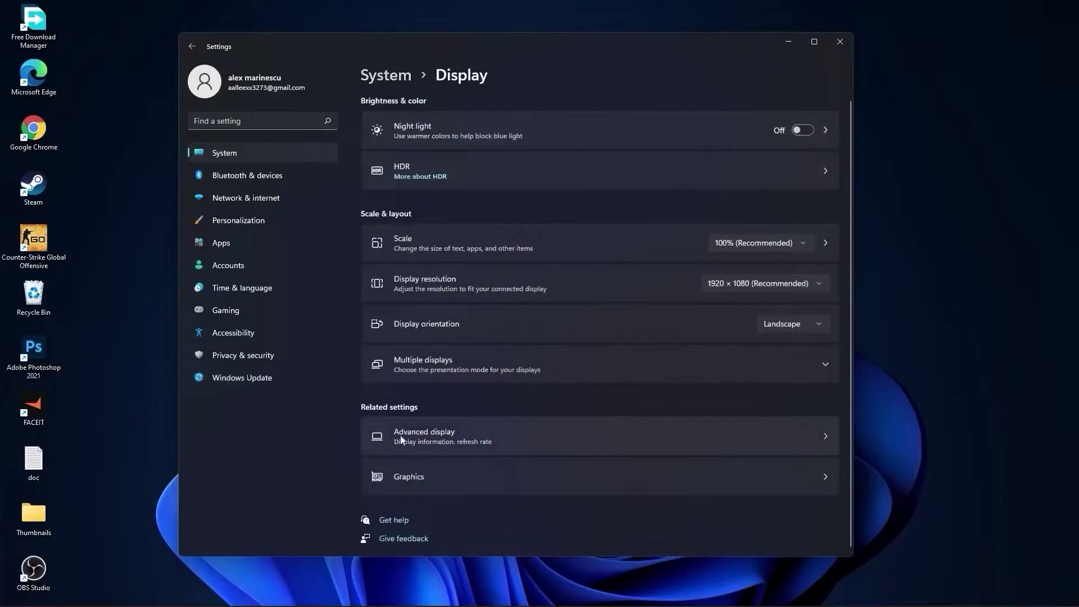
{"action": "left_click", "coordinate": [426, 436]}
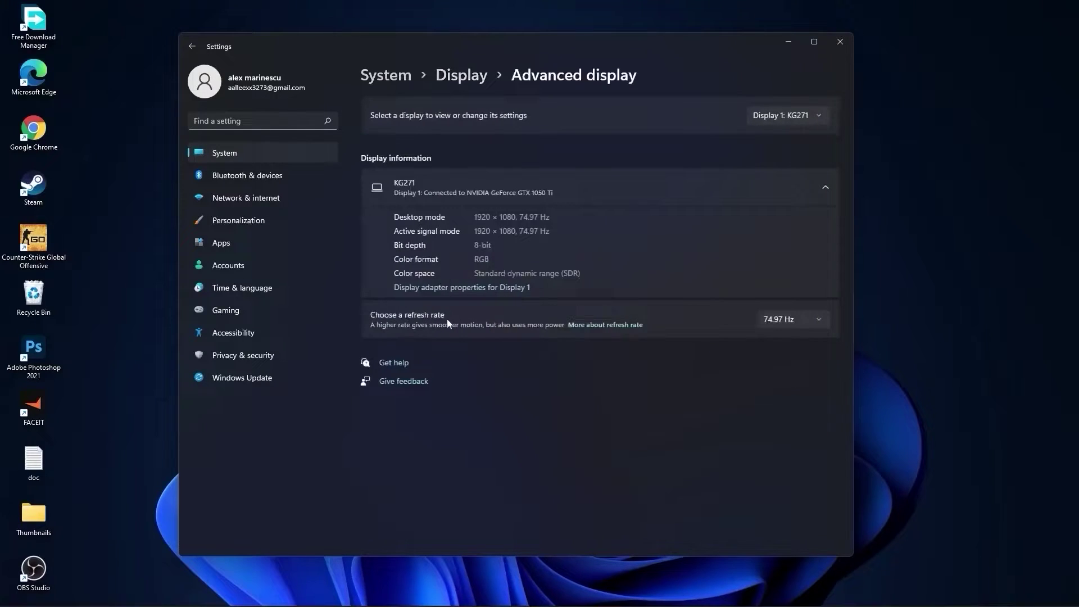
{"action": "left_click", "coordinate": [798, 321]}
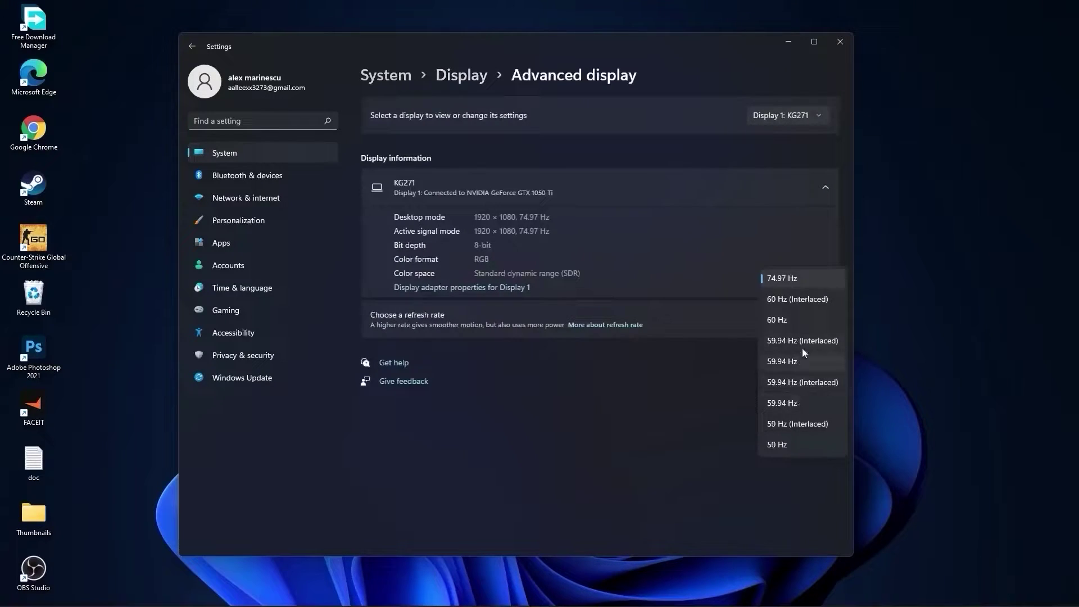
{"action": "left_click", "coordinate": [776, 279]}
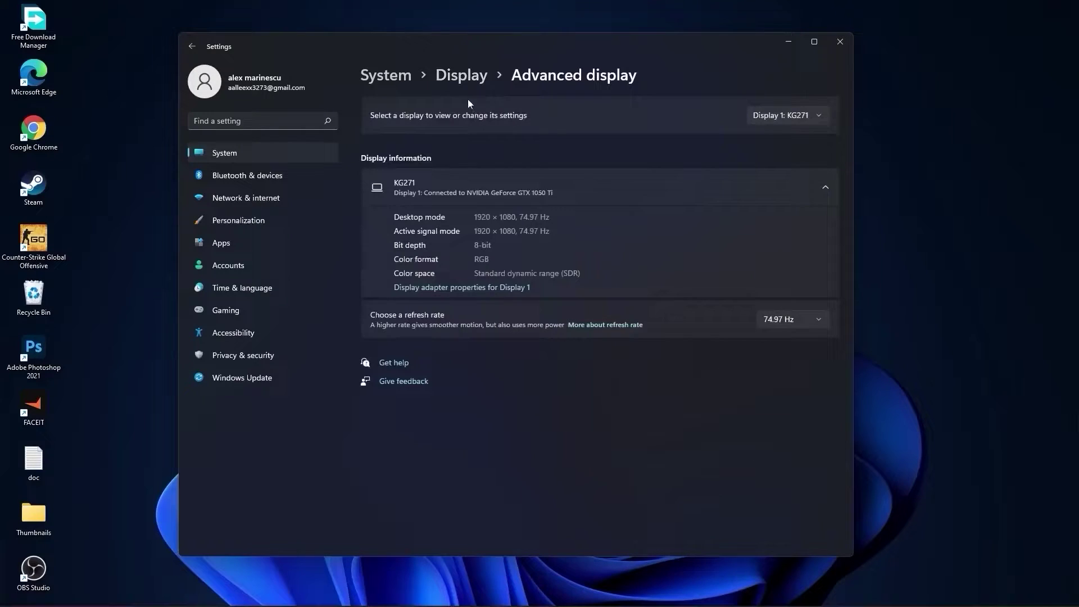
{"action": "left_click", "coordinate": [380, 79]}
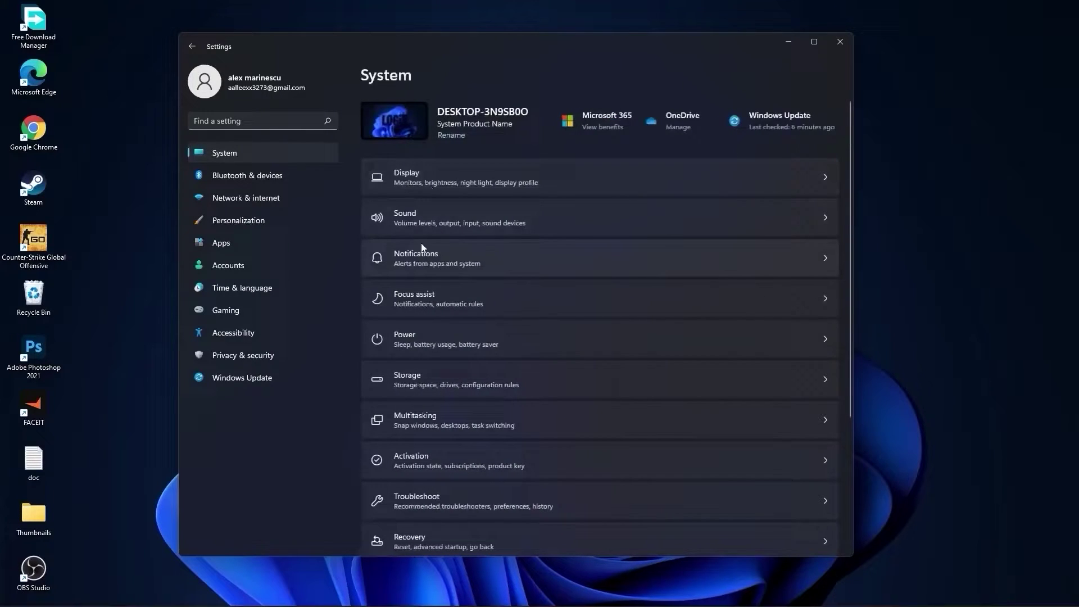
Check that notifications are off, set Focus assist to Off, and return to System
{"action": "left_click", "coordinate": [418, 263]}
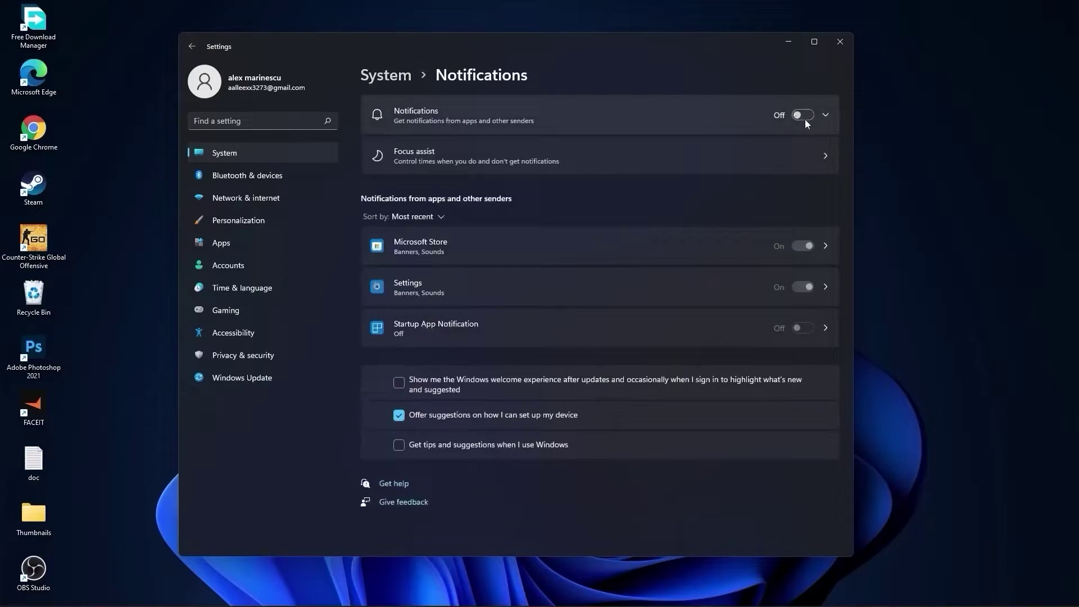
{"action": "left_click", "coordinate": [386, 75]}
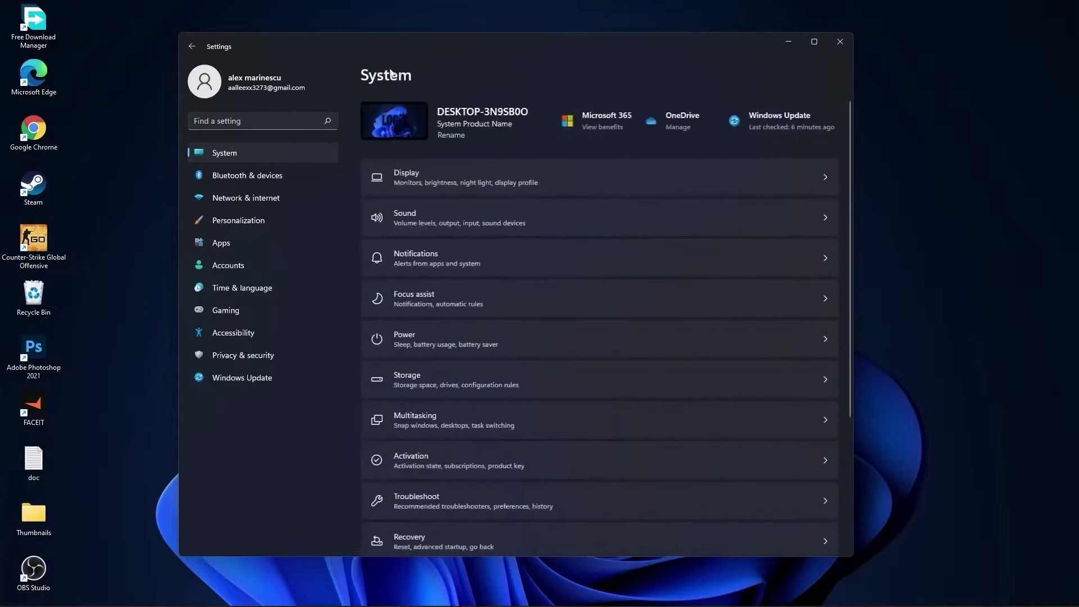
{"action": "left_click", "coordinate": [410, 294]}
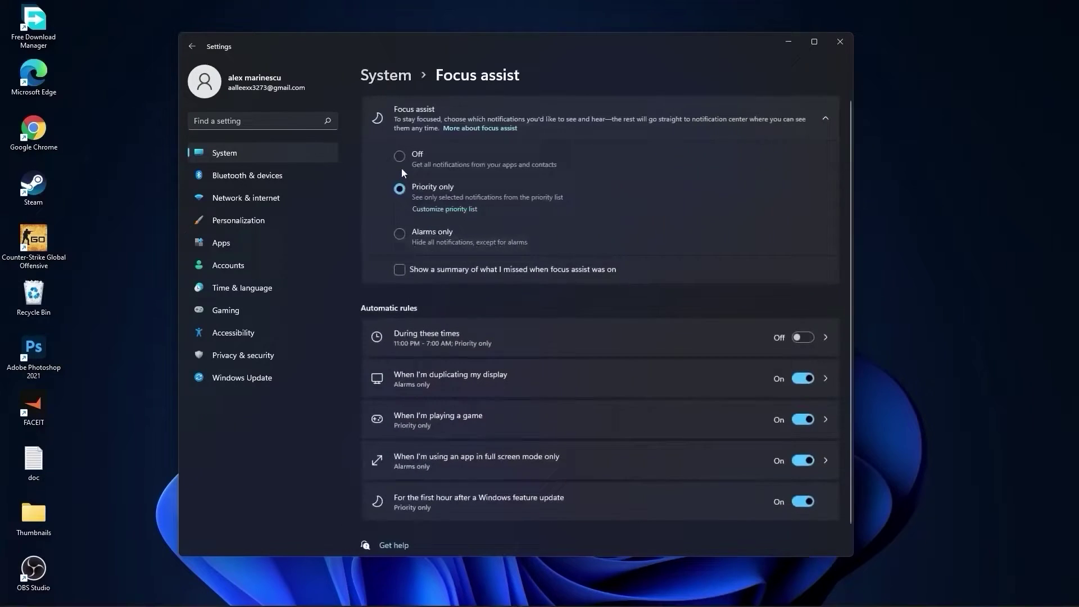
{"action": "left_click", "coordinate": [400, 156]}
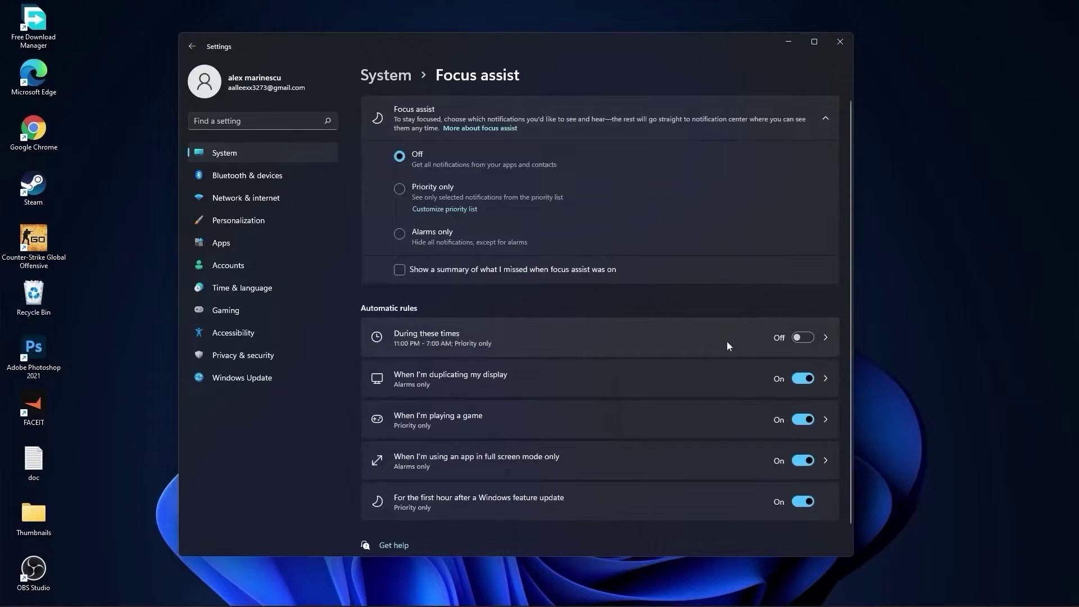
{"action": "left_click", "coordinate": [393, 77]}
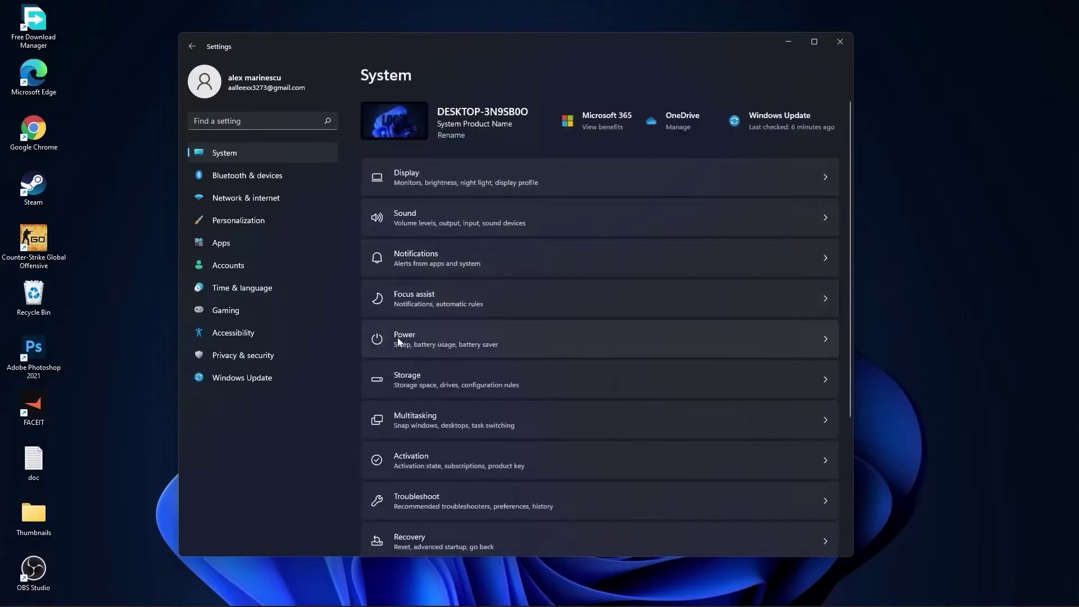
Set Power mode to Best performance, then open Storage and scroll to Storage management
{"action": "left_click", "coordinate": [417, 342]}
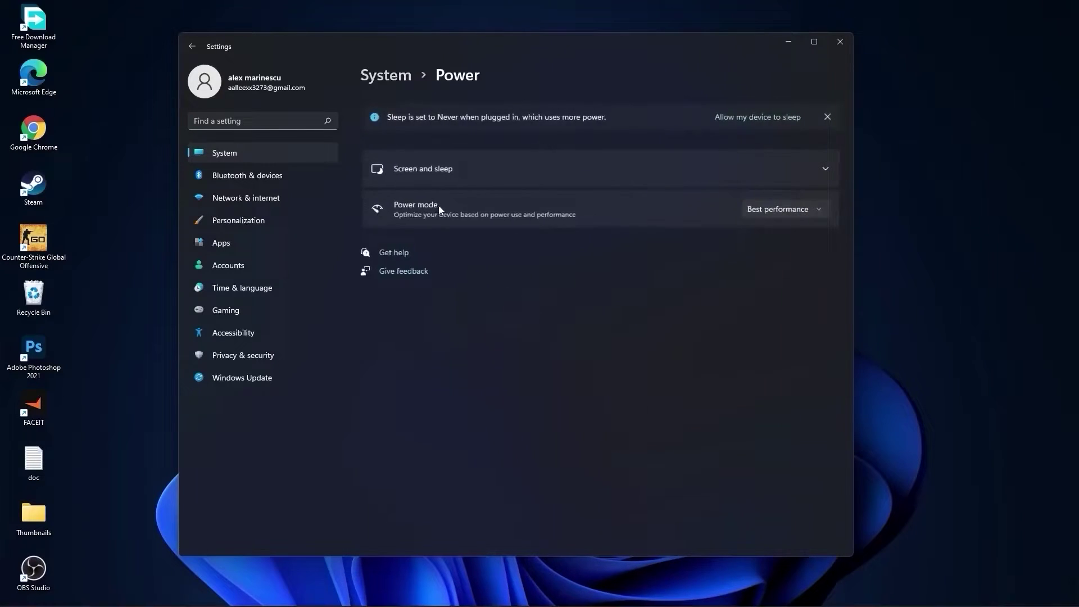
{"action": "left_click", "coordinate": [778, 209]}
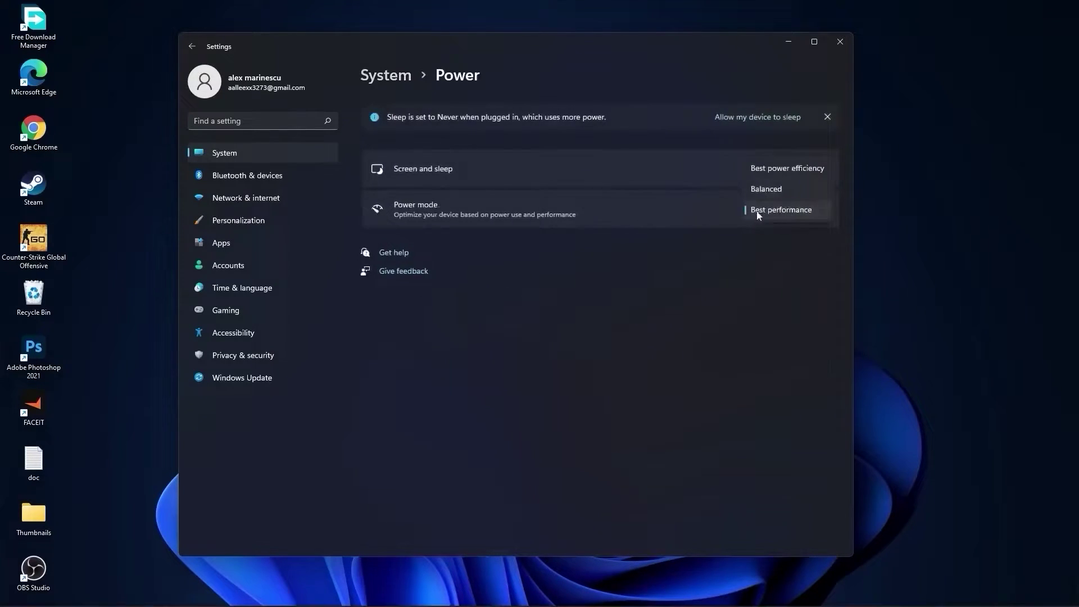
{"action": "left_click", "coordinate": [767, 211]}
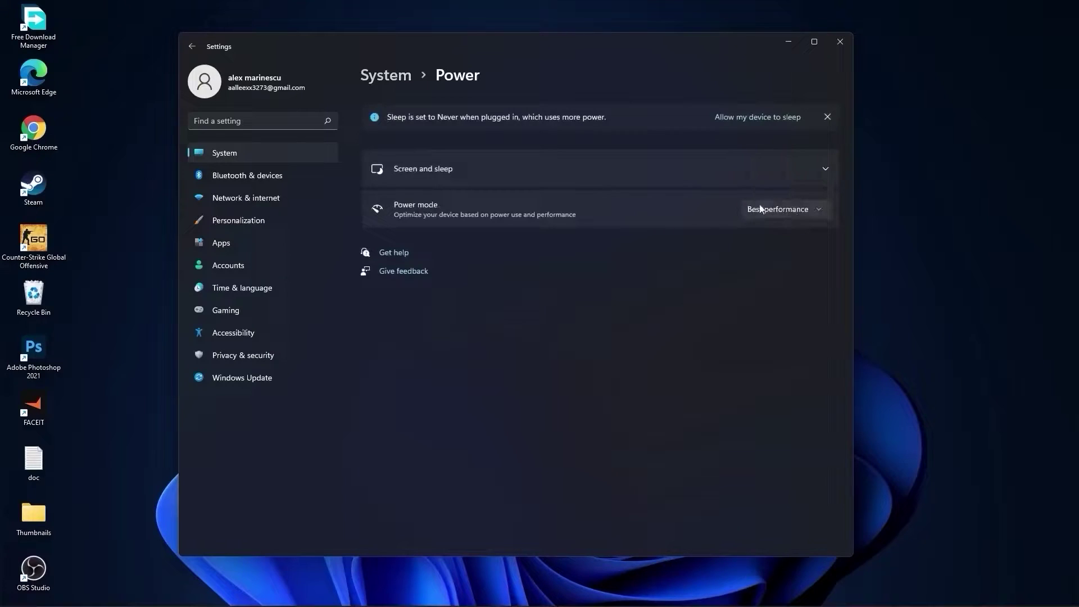
{"action": "left_click", "coordinate": [385, 76]}
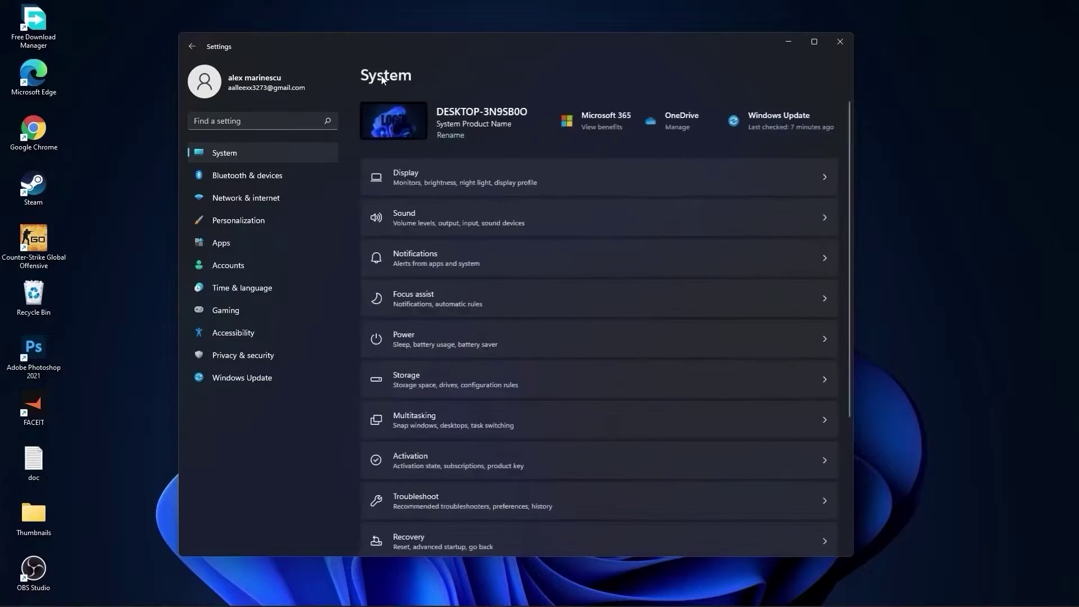
{"action": "left_click", "coordinate": [417, 382]}
{"action": "scroll", "coordinate": [427, 387], "scroll_direction": "down", "scroll_amount": 5}
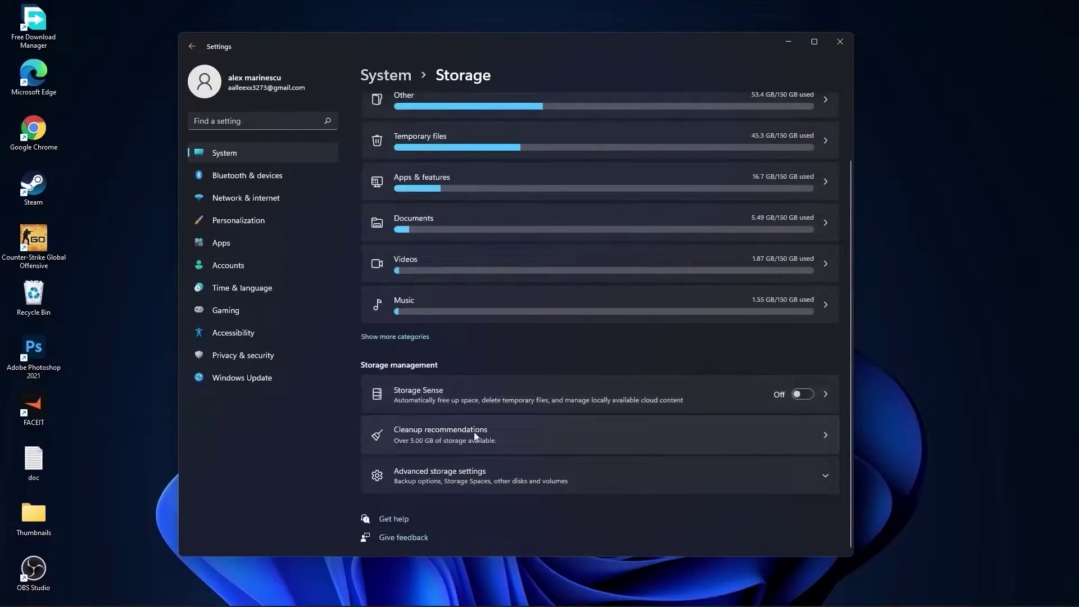
Clean up Downloads and Previous Windows installation(s) from Cleanup recommendations, freeing 45.3 GB
{"action": "left_click", "coordinate": [439, 430]}
{"action": "left_click", "coordinate": [402, 160]}
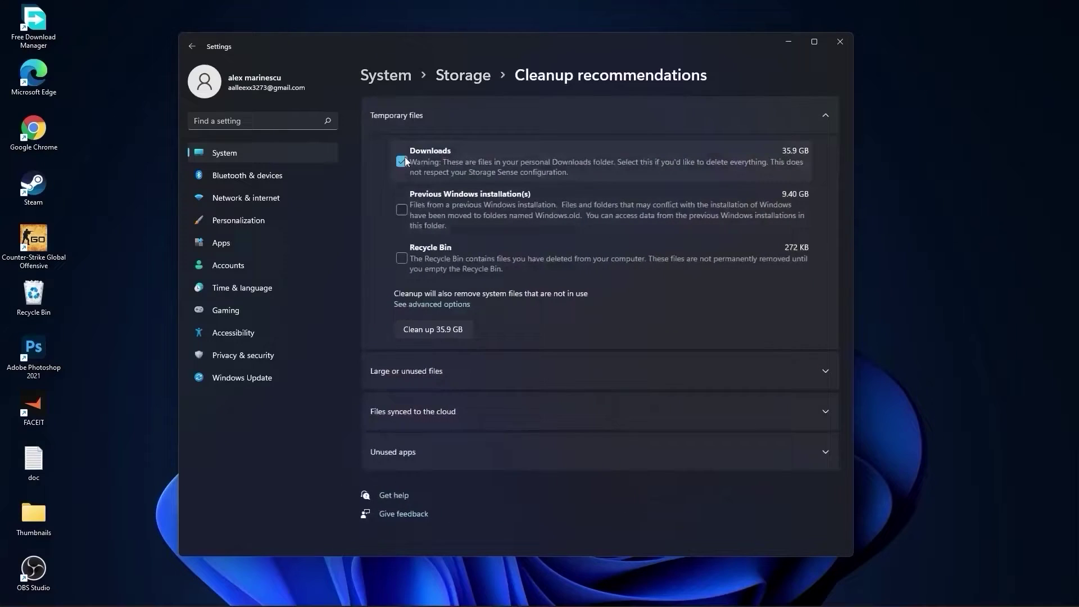
{"action": "left_click", "coordinate": [403, 209]}
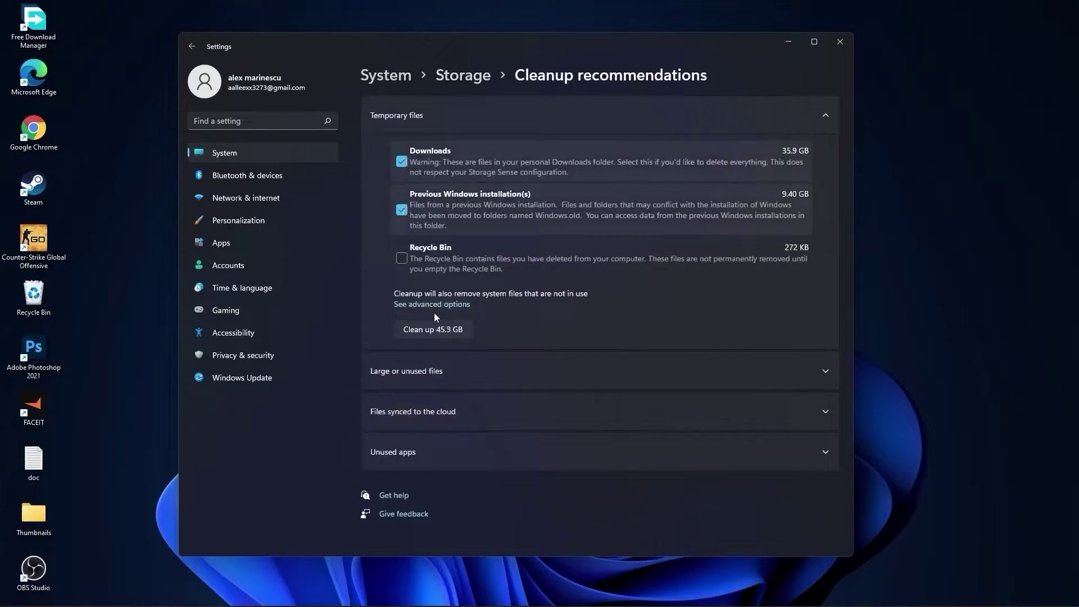
{"action": "left_click", "coordinate": [427, 329]}
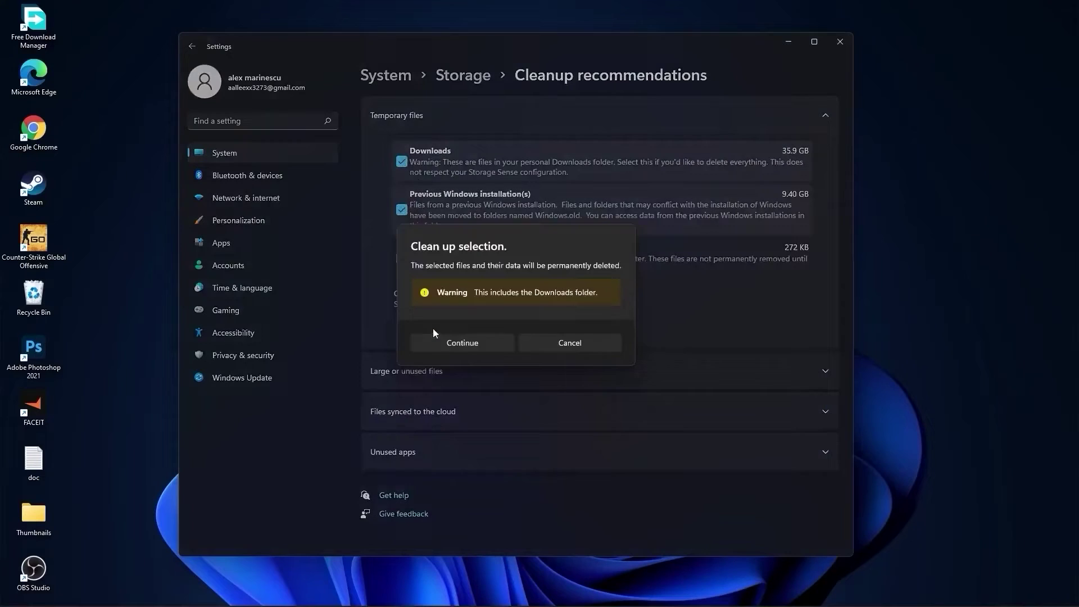
{"action": "left_click", "coordinate": [472, 344]}
Check the Multitasking snap, Remote Desktop and Clipboard history toggles in System settings are Off
{"action": "left_click", "coordinate": [384, 81]}
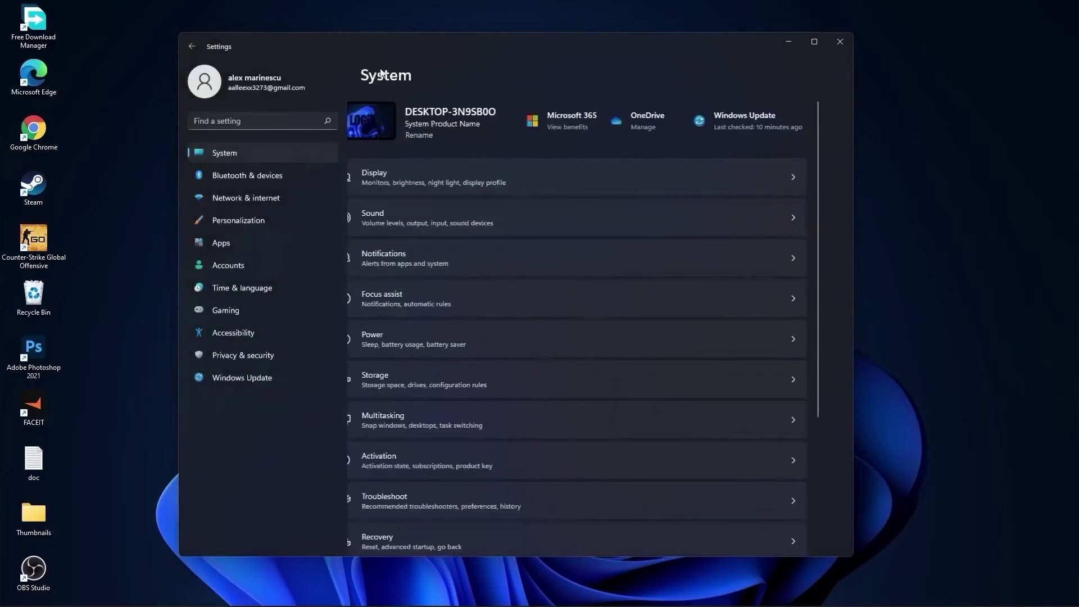
{"action": "left_click", "coordinate": [430, 417]}
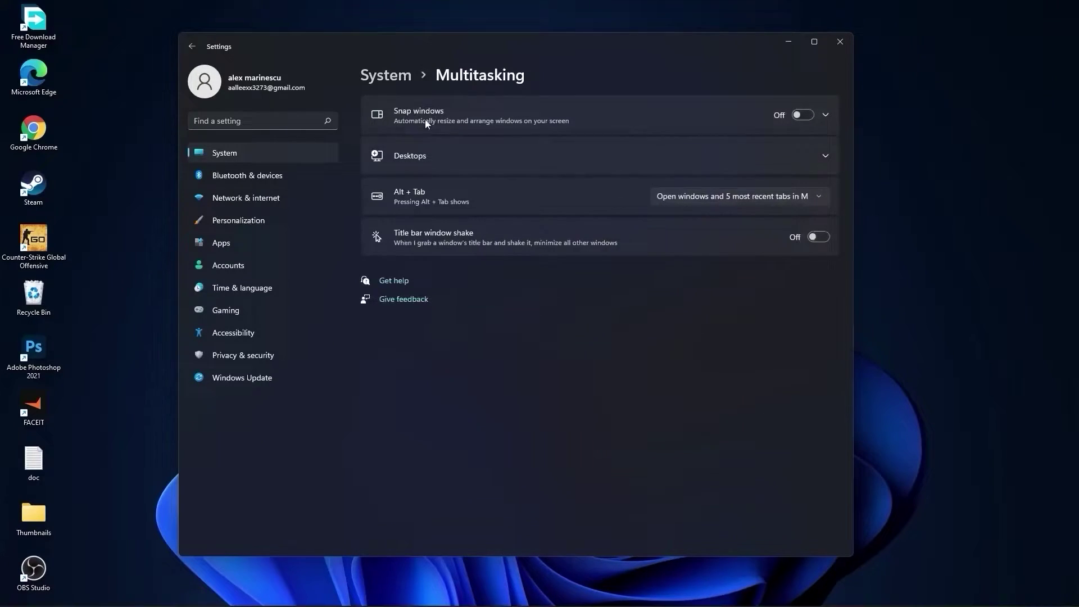
{"action": "left_click", "coordinate": [389, 83]}
{"action": "scroll", "coordinate": [582, 378], "scroll_direction": "down", "scroll_amount": 5}
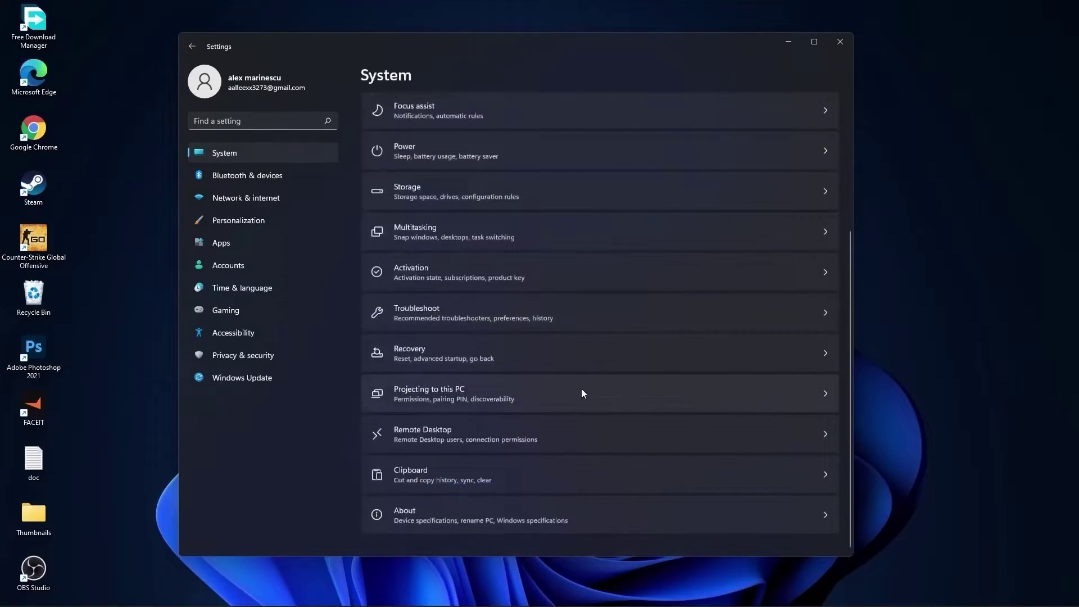
{"action": "left_click", "coordinate": [418, 429]}
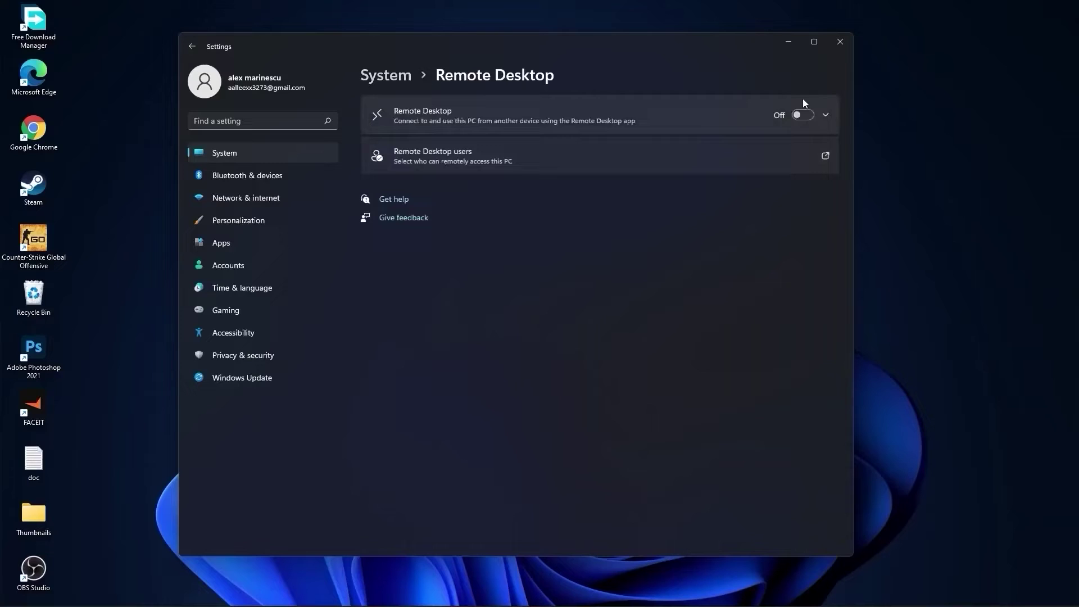
{"action": "left_click", "coordinate": [386, 76]}
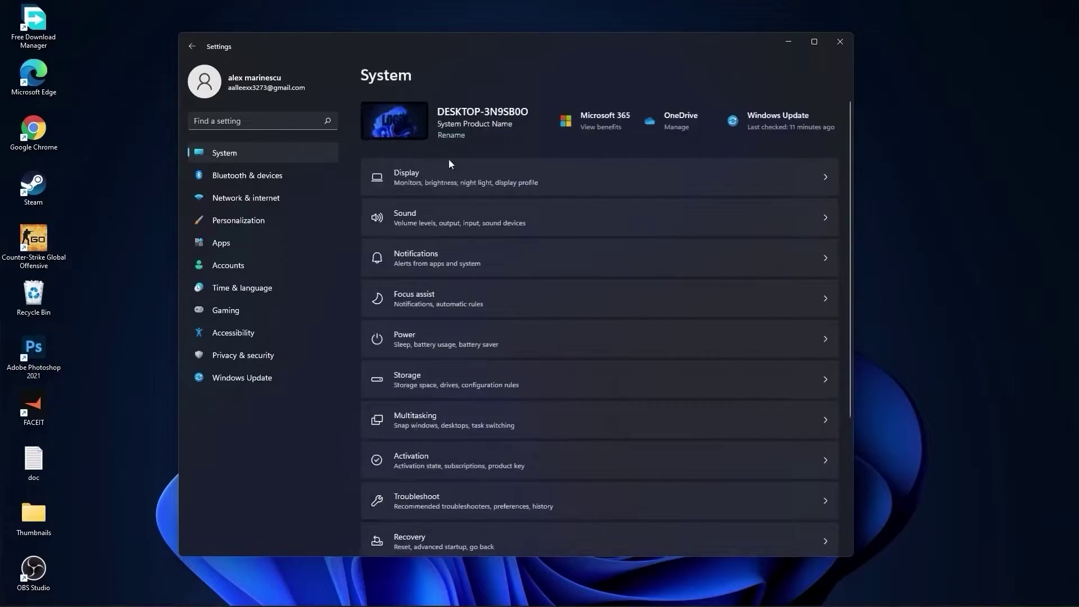
{"action": "scroll", "coordinate": [591, 393], "scroll_direction": "down", "scroll_amount": 5}
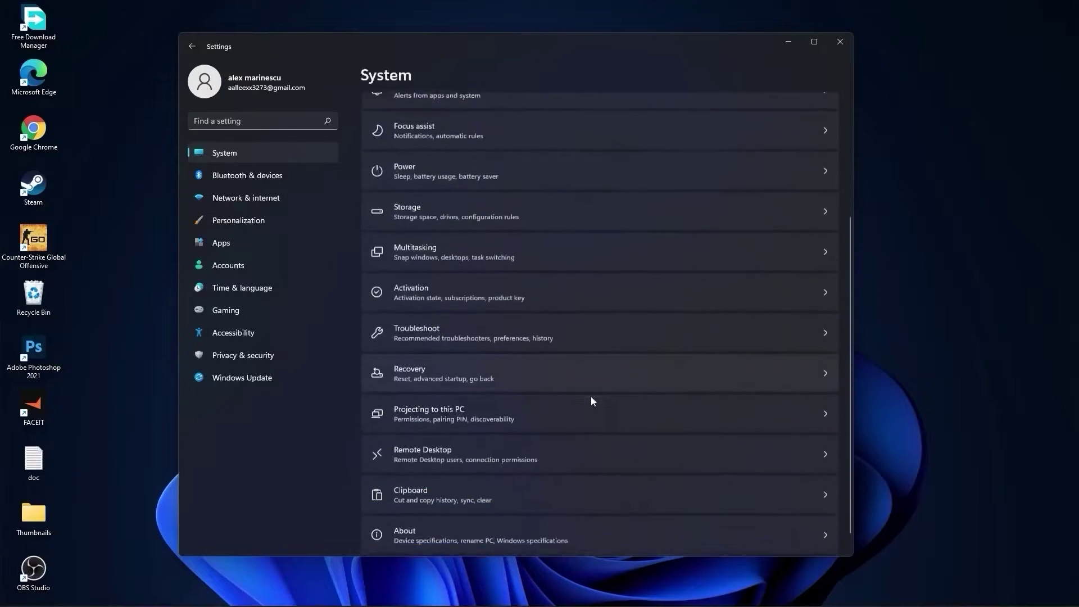
{"action": "left_click", "coordinate": [420, 478]}
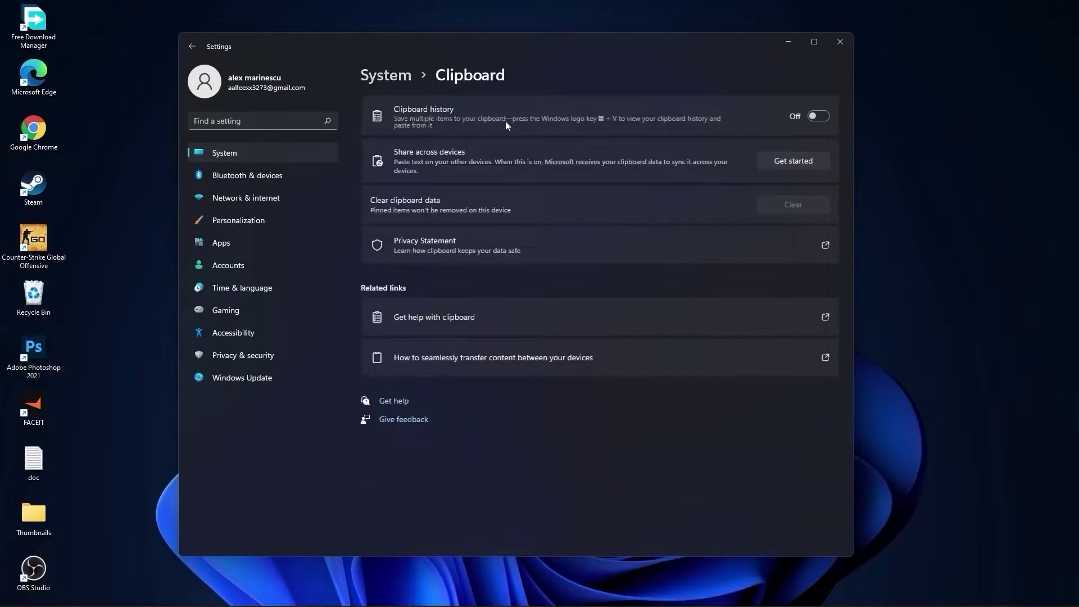
{"action": "left_click", "coordinate": [390, 77]}
Keep the Personalization desktop background type set to Picture
{"action": "left_click", "coordinate": [250, 225]}
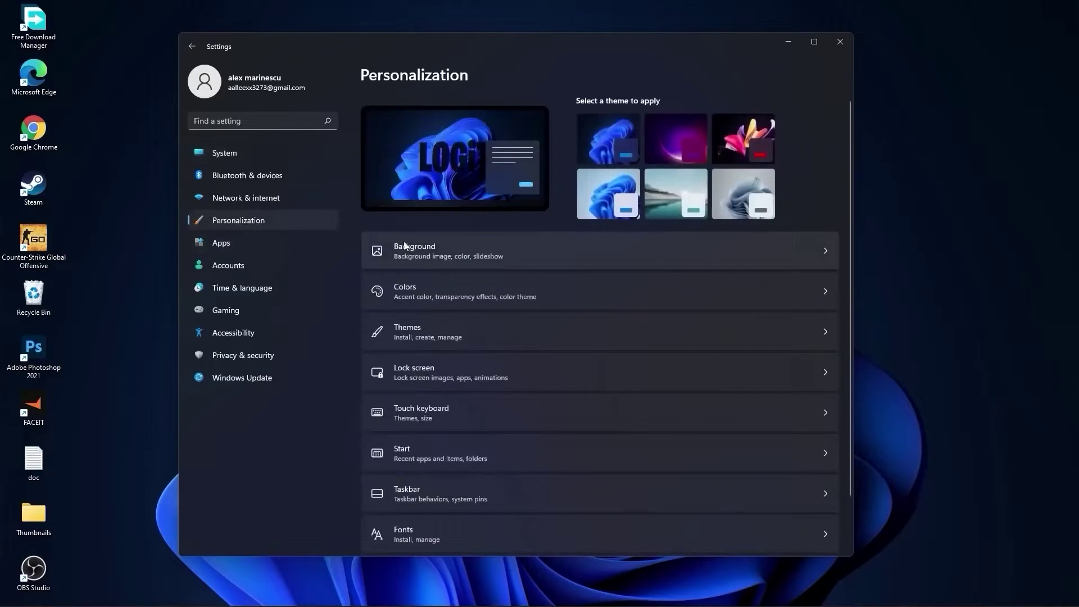
{"action": "left_click", "coordinate": [424, 247]}
{"action": "left_click", "coordinate": [780, 232]}
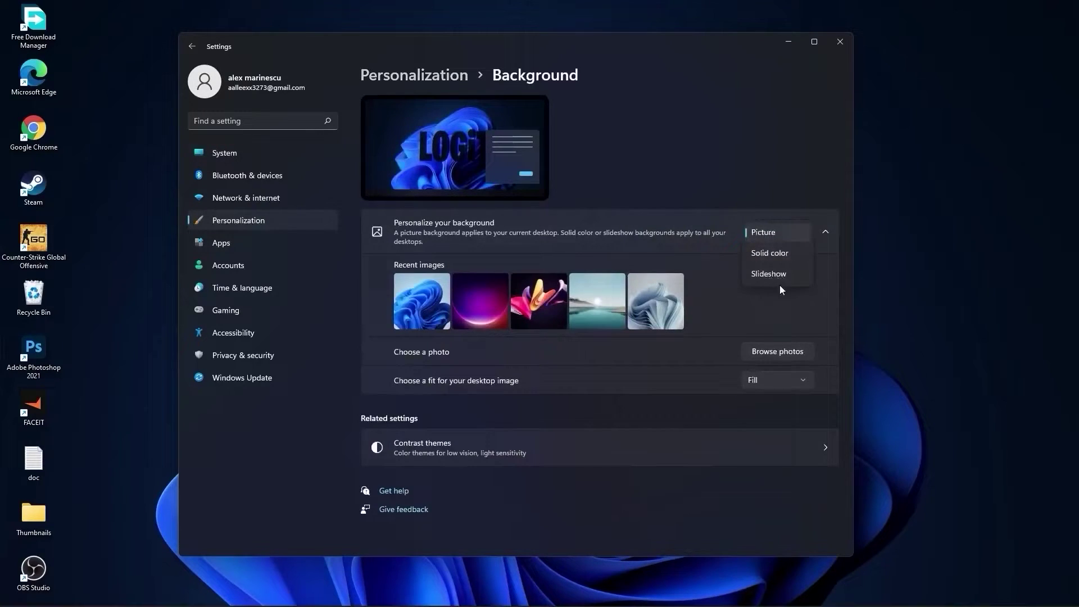
{"action": "left_click", "coordinate": [301, 250]}
Review the installed apps list and show Adobe Photoshop 2021's options without changing anything
{"action": "left_click", "coordinate": [236, 246]}
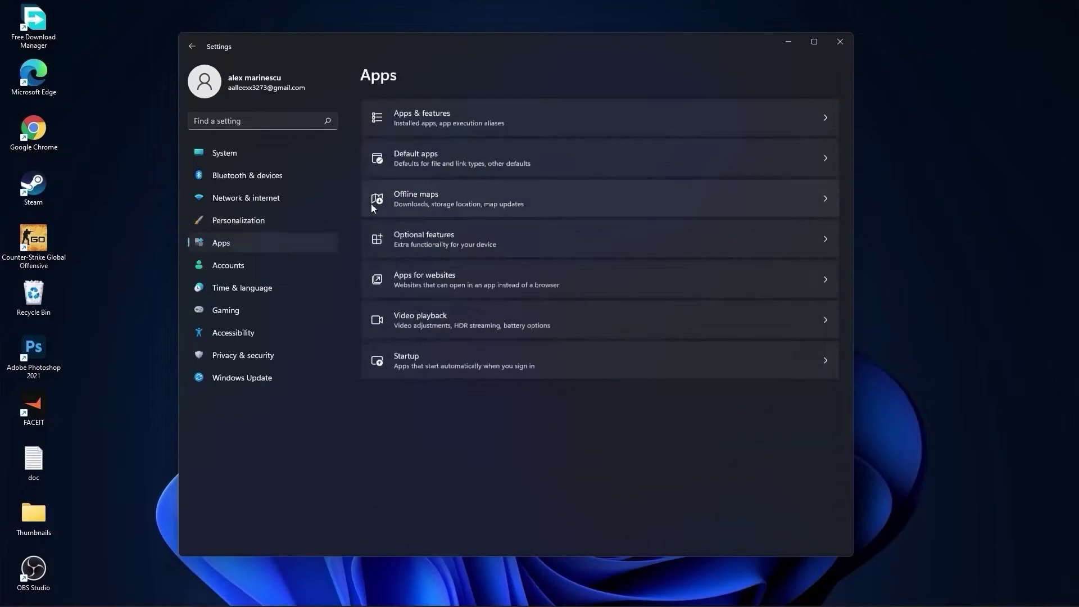
{"action": "left_click", "coordinate": [447, 117]}
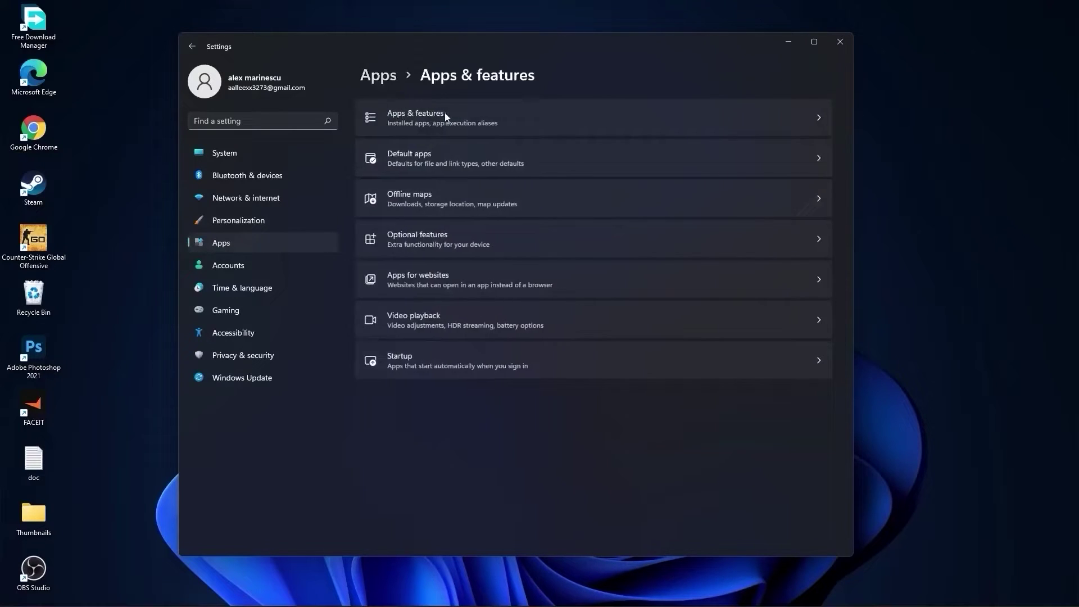
{"action": "scroll", "coordinate": [624, 394], "scroll_direction": "down", "scroll_amount": 4}
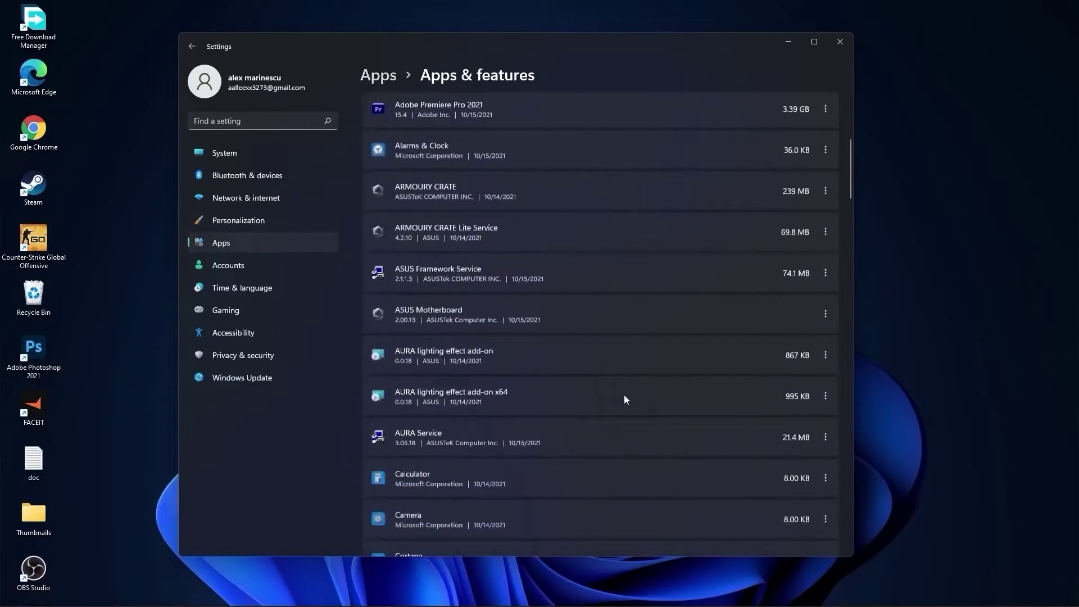
{"action": "scroll", "coordinate": [624, 395], "scroll_direction": "up", "scroll_amount": 4}
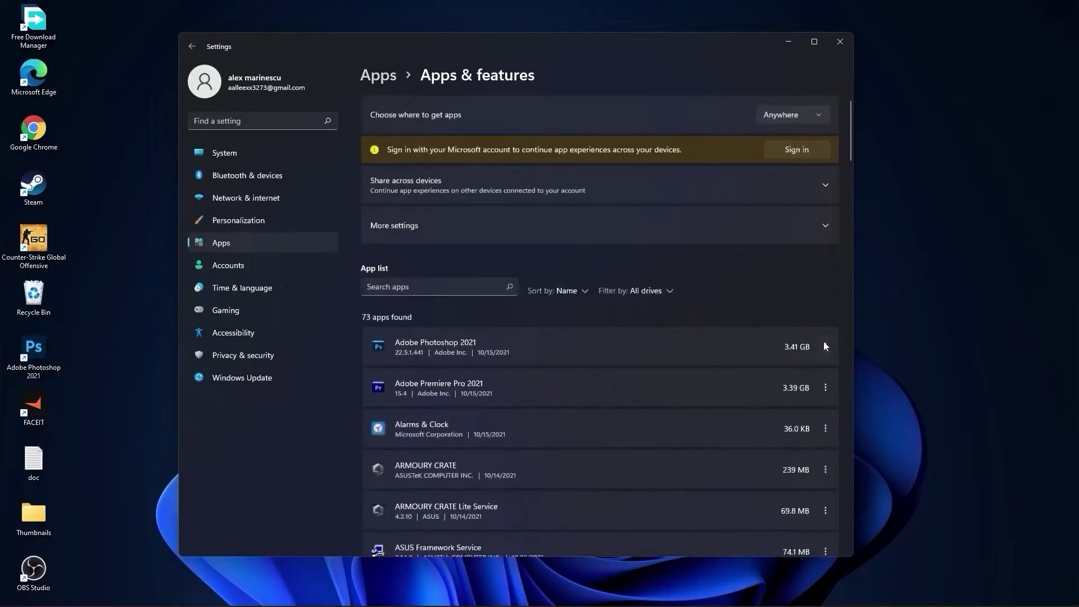
{"action": "left_click", "coordinate": [824, 347]}
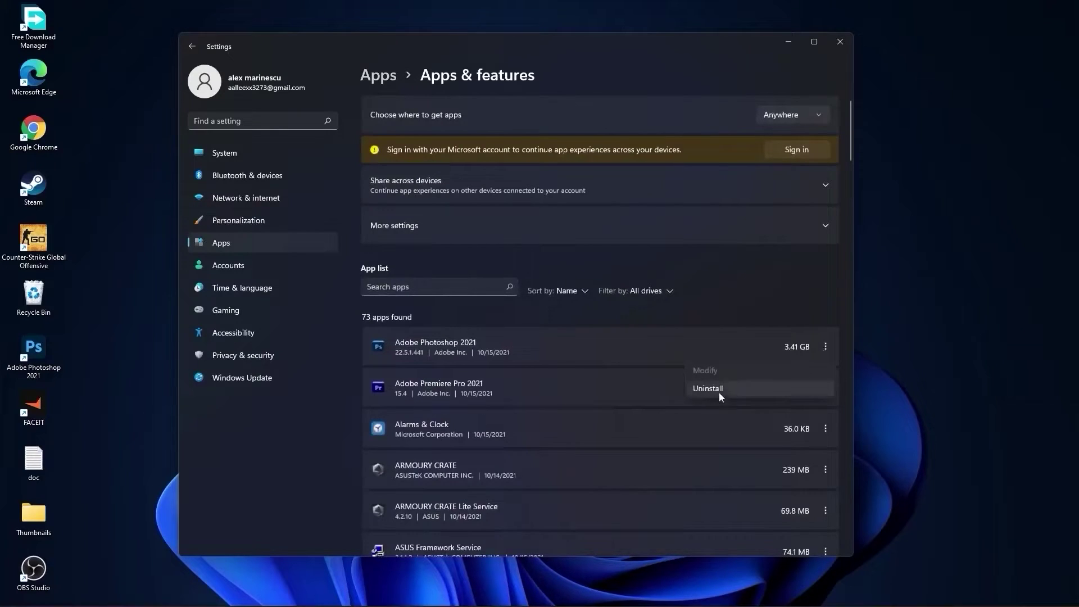
Stop the controller button from opening Xbox Game Bar
{"action": "left_click", "coordinate": [226, 309]}
{"action": "left_click", "coordinate": [225, 309]}
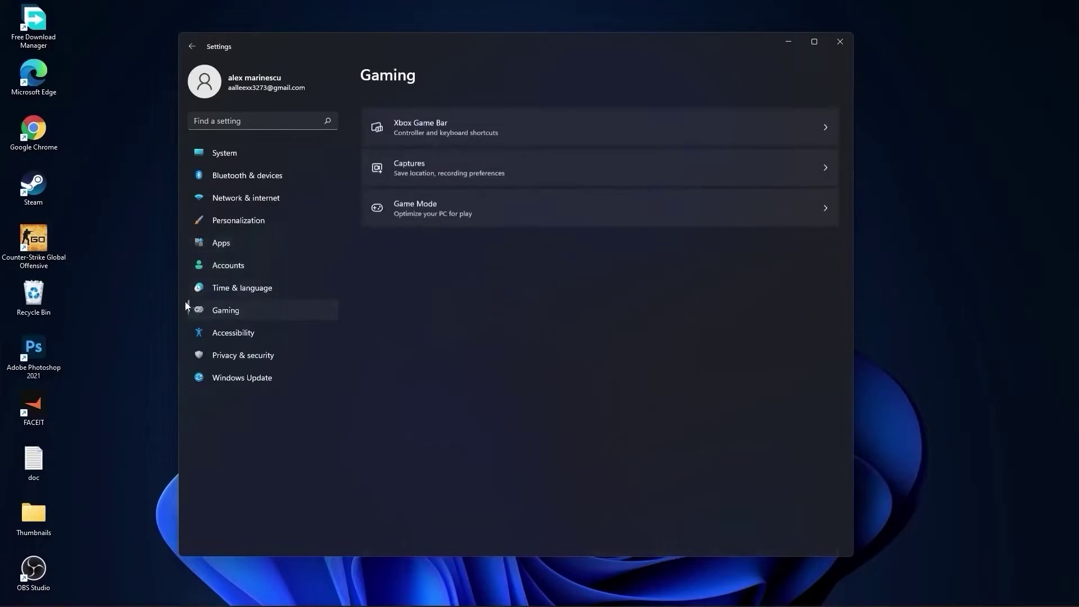
{"action": "left_click", "coordinate": [456, 116]}
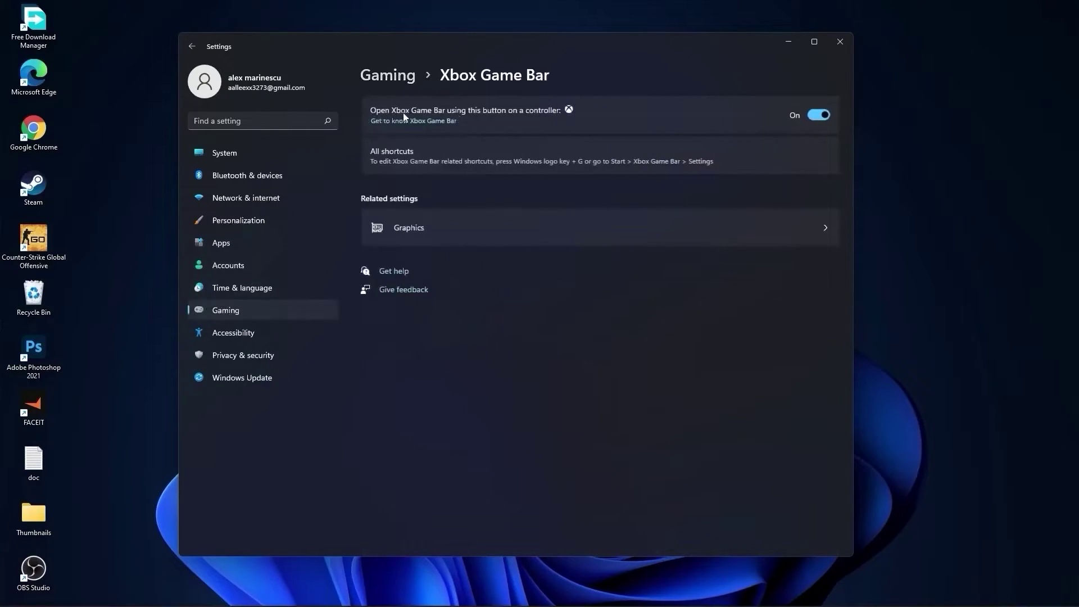
{"action": "left_click", "coordinate": [819, 114]}
{"action": "left_click", "coordinate": [393, 76]}
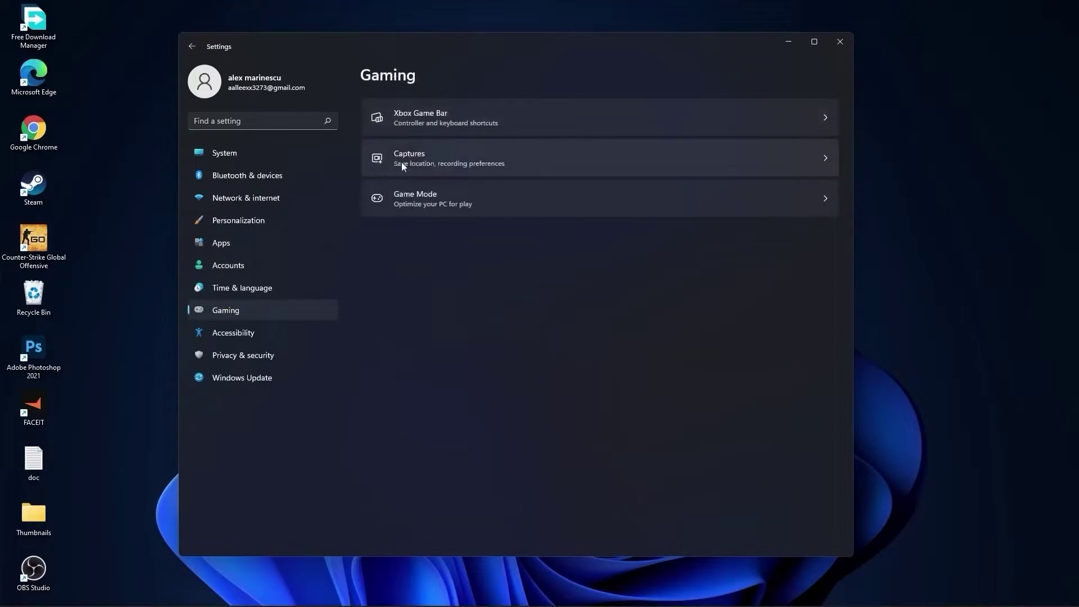
Turn off Record what happened, capture audio and mouse-cursor capture, then confirm Game Mode stays on
{"action": "left_click", "coordinate": [422, 156]}
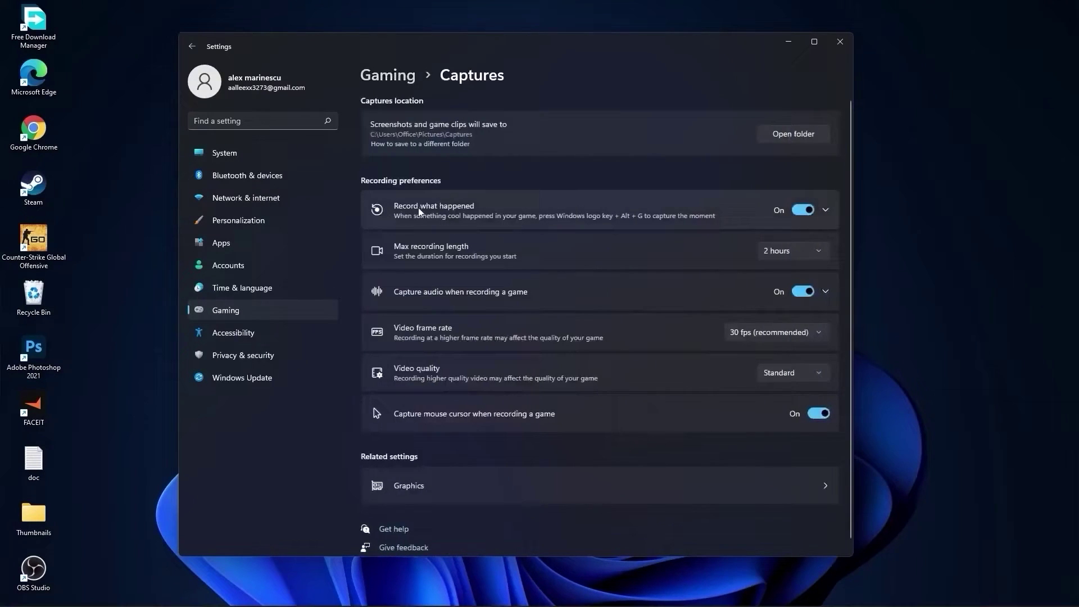
{"action": "left_click", "coordinate": [804, 211]}
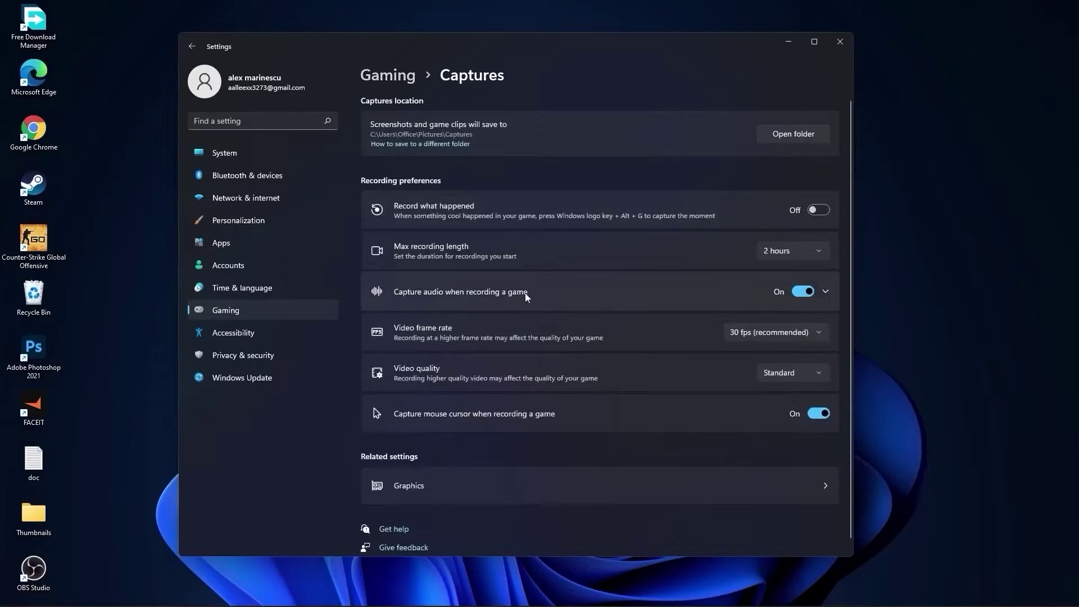
{"action": "left_click", "coordinate": [808, 291]}
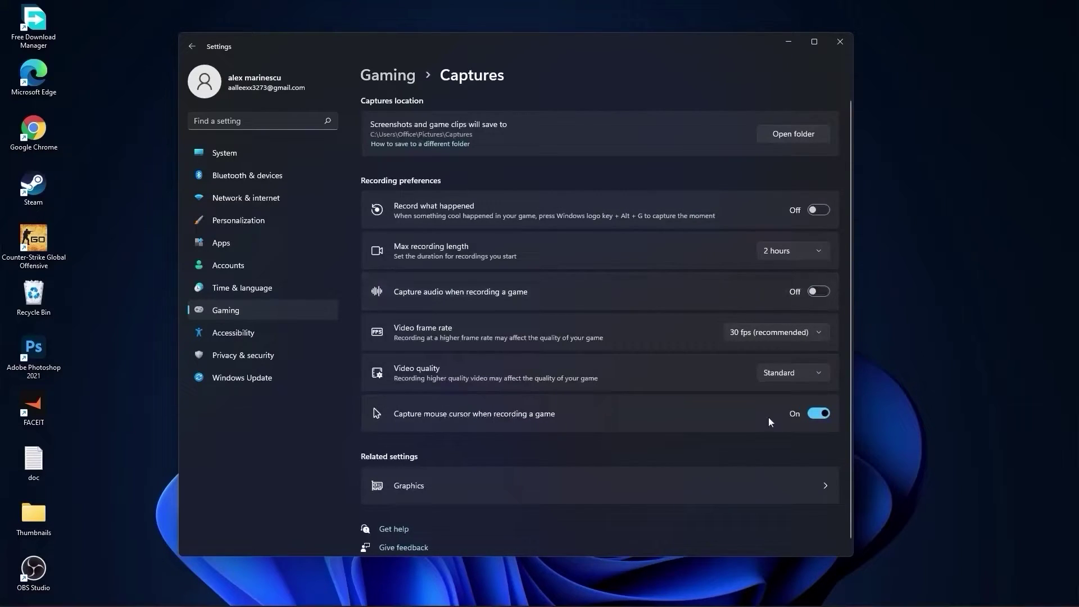
{"action": "left_click", "coordinate": [815, 413]}
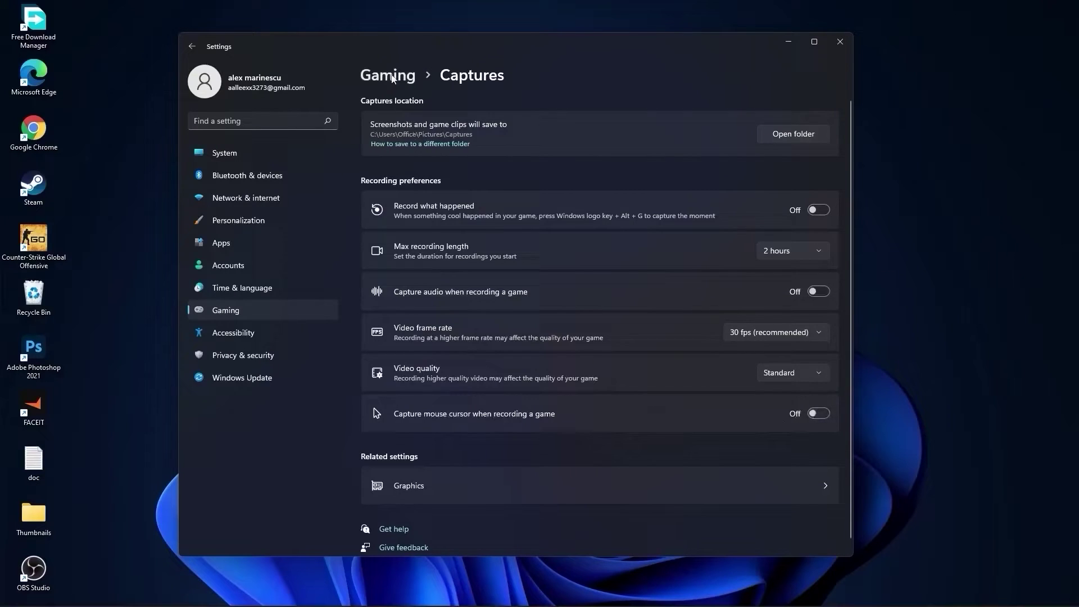
{"action": "left_click", "coordinate": [392, 79]}
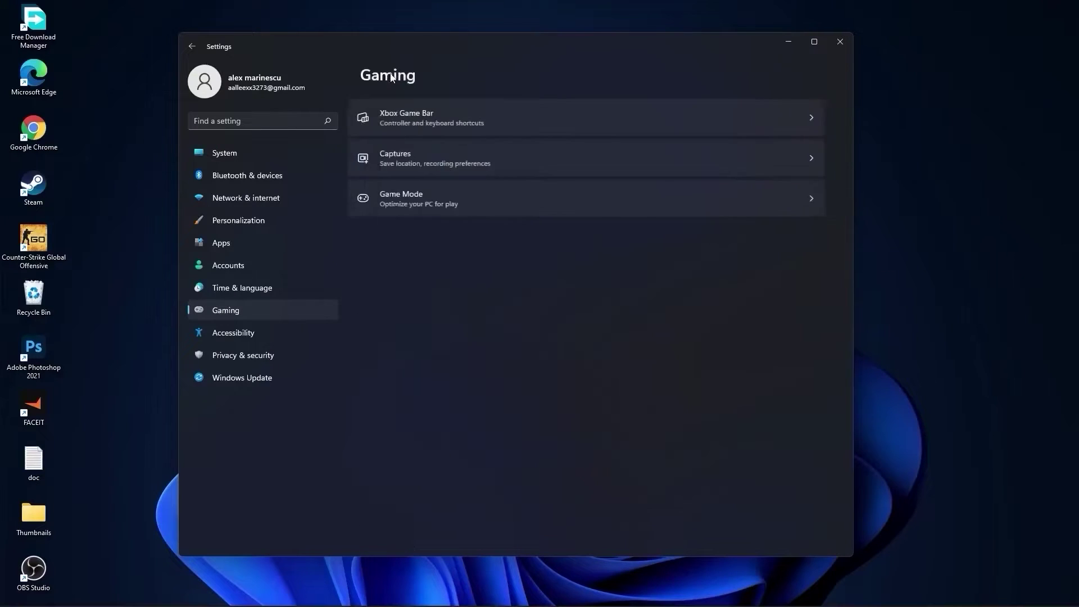
{"action": "left_click", "coordinate": [403, 197]}
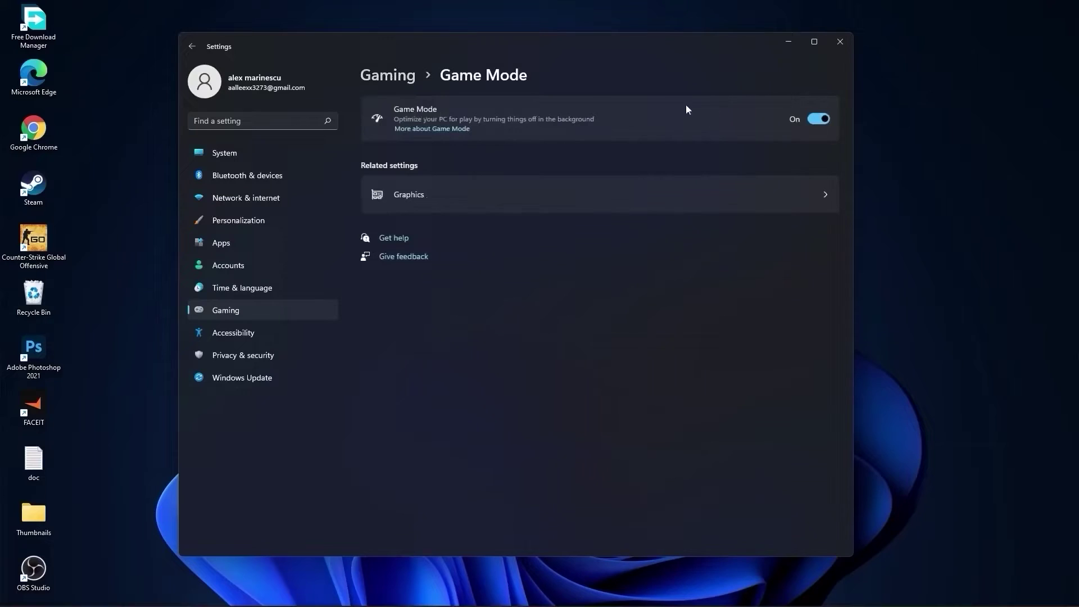
{"action": "key", "text": "alt+Left"}
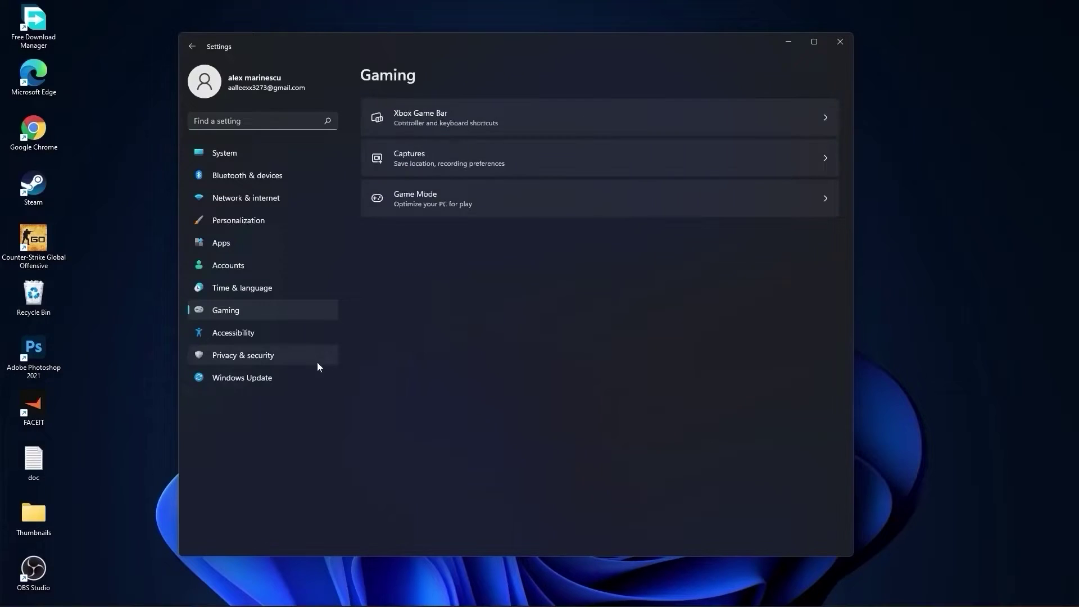
Review the General, Speech, Inking and Diagnostics privacy pages without changes
{"action": "left_click", "coordinate": [219, 357]}
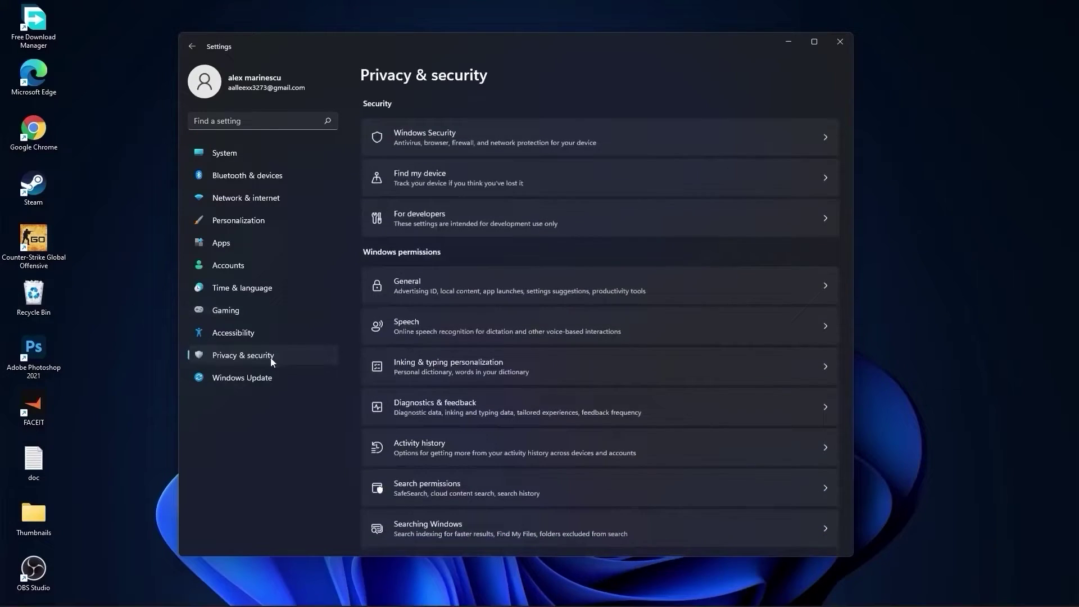
{"action": "left_click", "coordinate": [432, 284]}
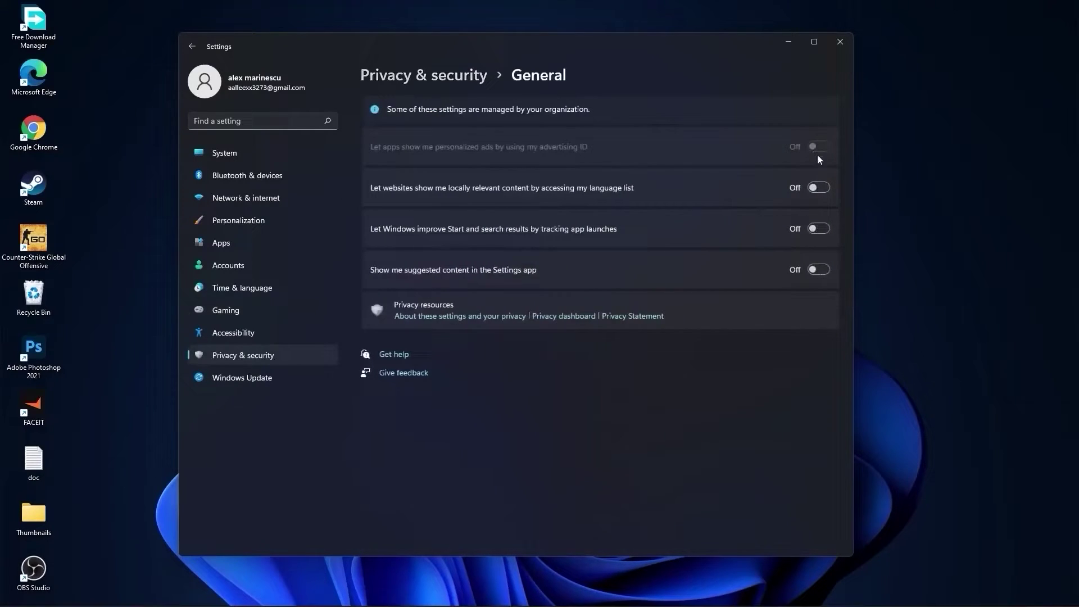
{"action": "left_click", "coordinate": [446, 83]}
{"action": "left_click", "coordinate": [436, 328]}
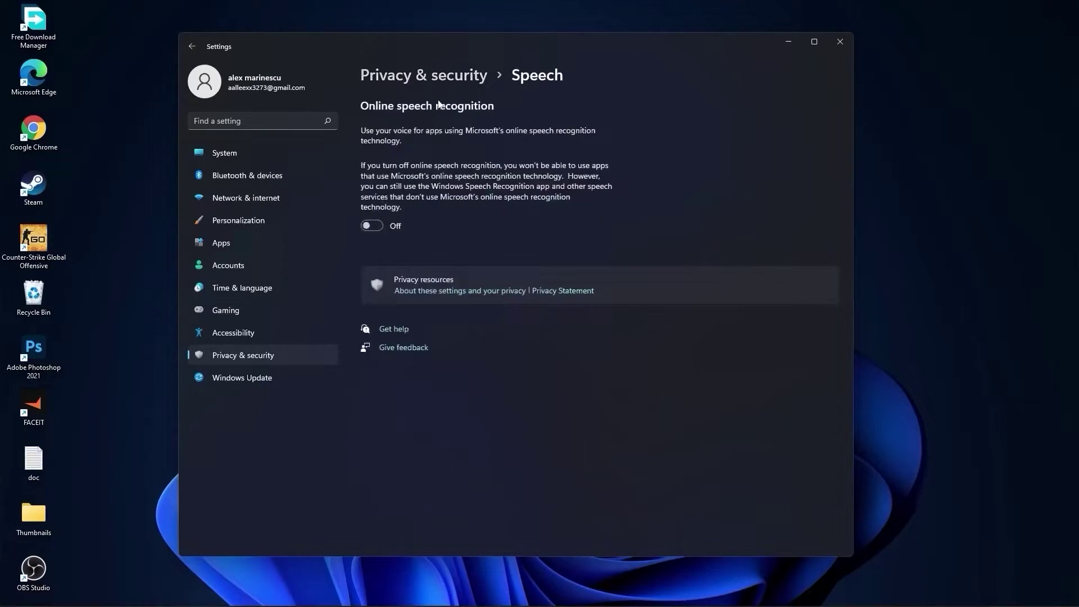
{"action": "left_click", "coordinate": [467, 77]}
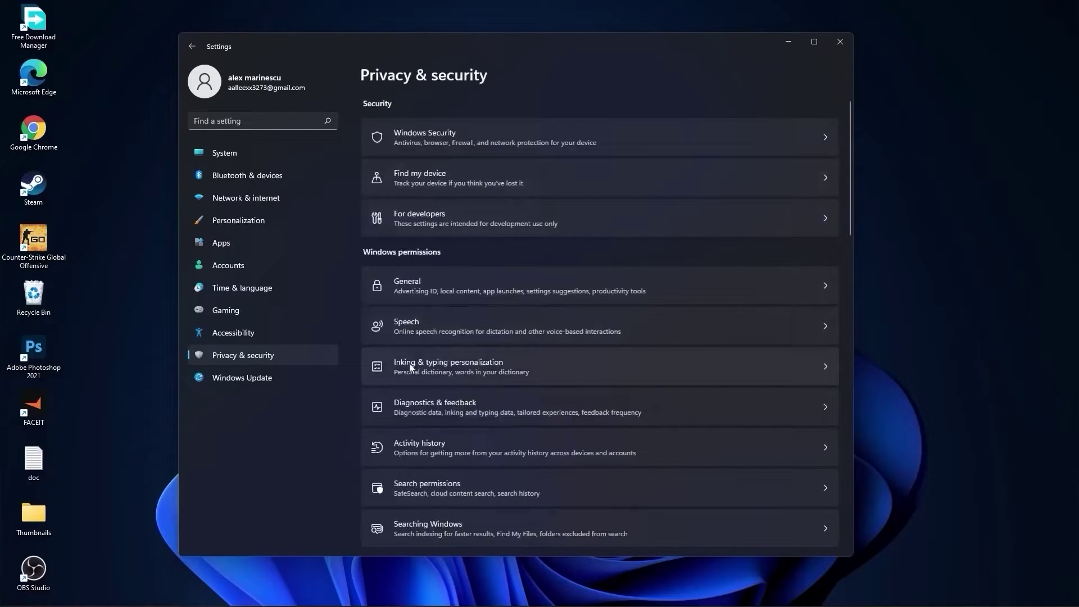
{"action": "left_click", "coordinate": [489, 368]}
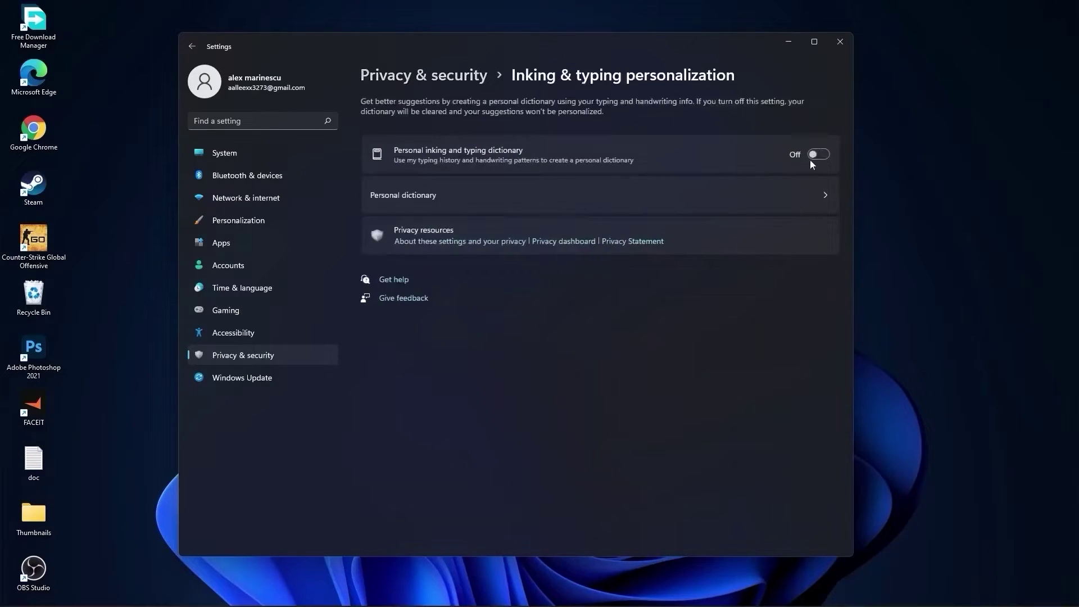
{"action": "left_click", "coordinate": [449, 75]}
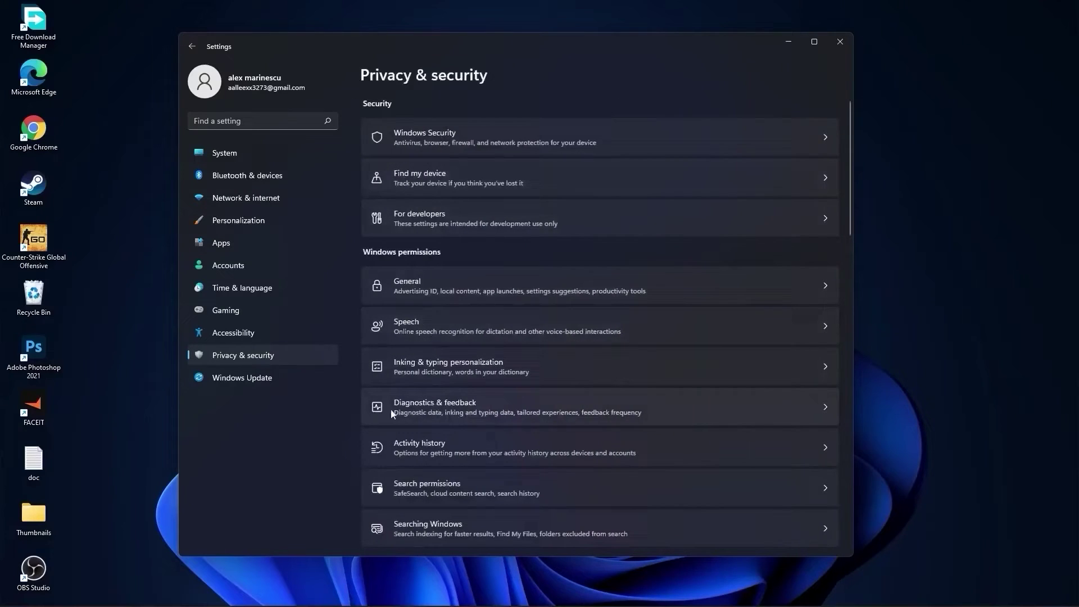
{"action": "left_click", "coordinate": [457, 410]}
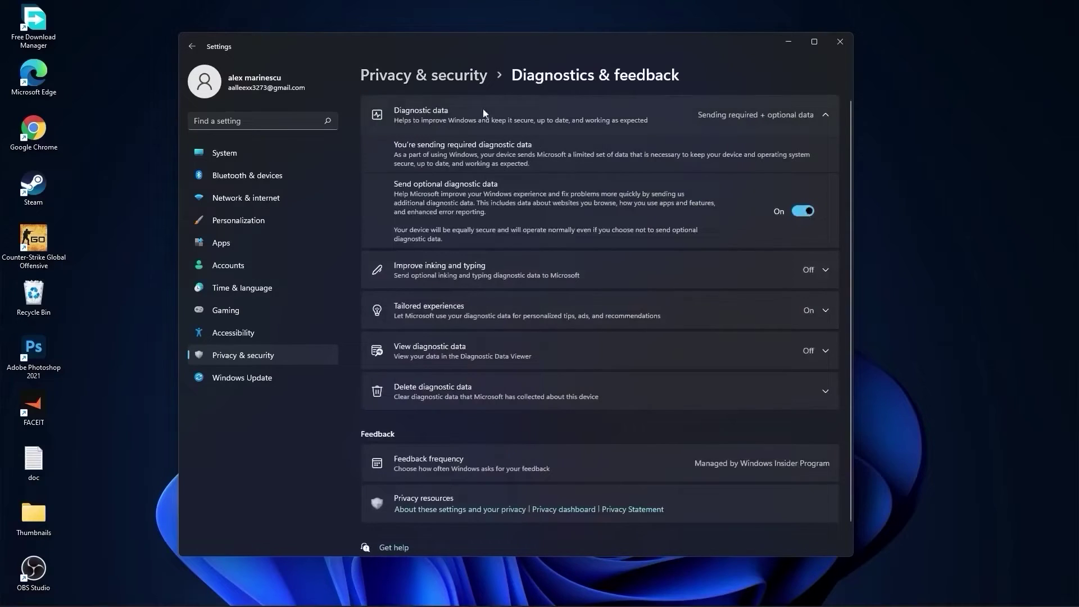
{"action": "left_click", "coordinate": [427, 76]}
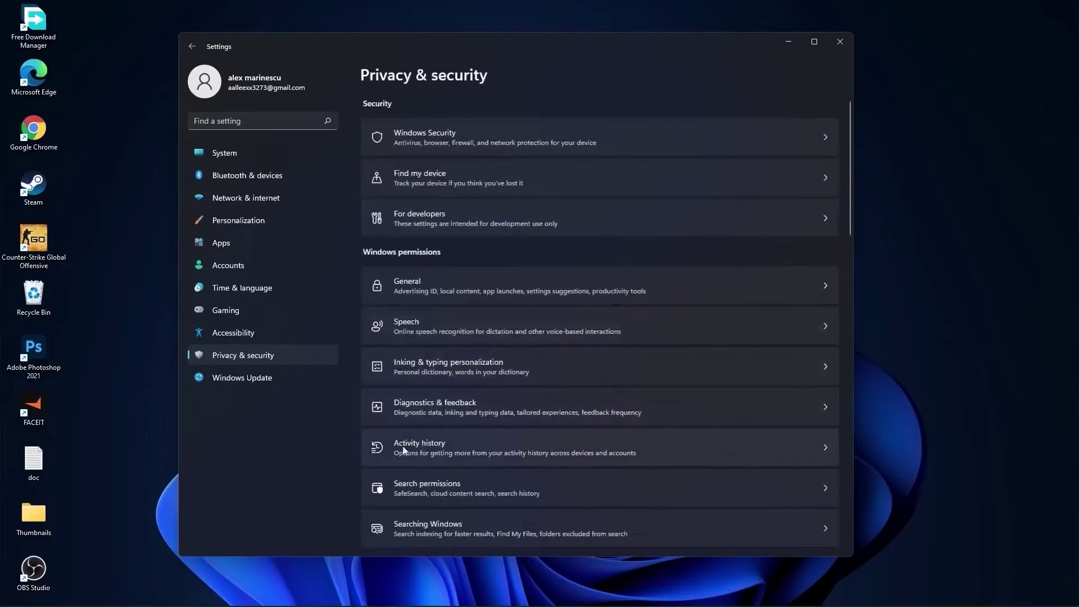
Uncheck Store my activity history on this device and go to Searching Windows
{"action": "left_click", "coordinate": [432, 447]}
{"action": "left_click", "coordinate": [367, 152]}
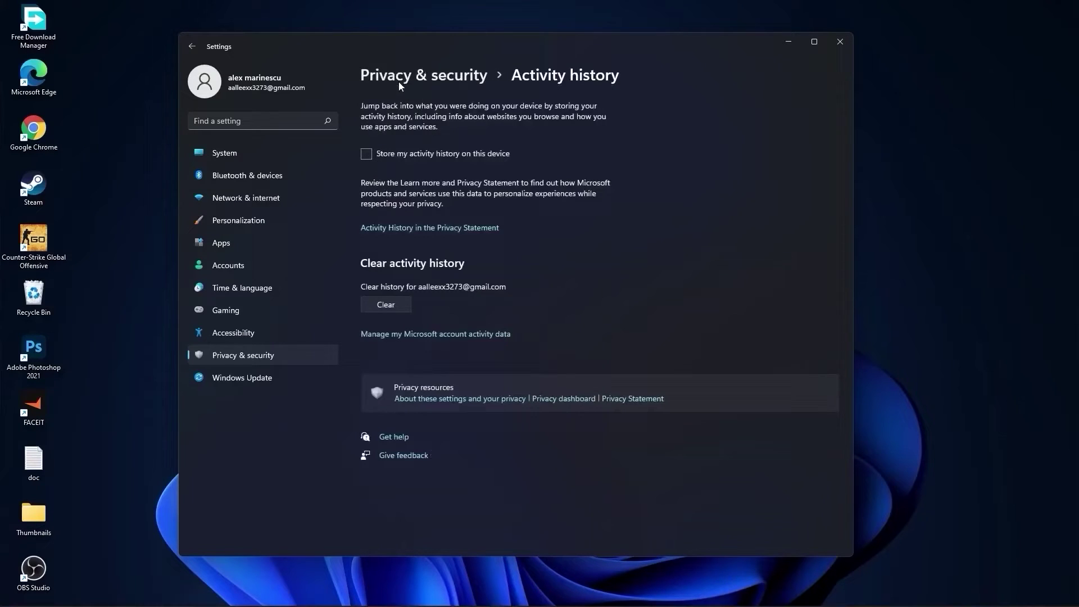
{"action": "left_click", "coordinate": [412, 77]}
{"action": "scroll", "coordinate": [538, 303], "scroll_direction": "down", "scroll_amount": 5}
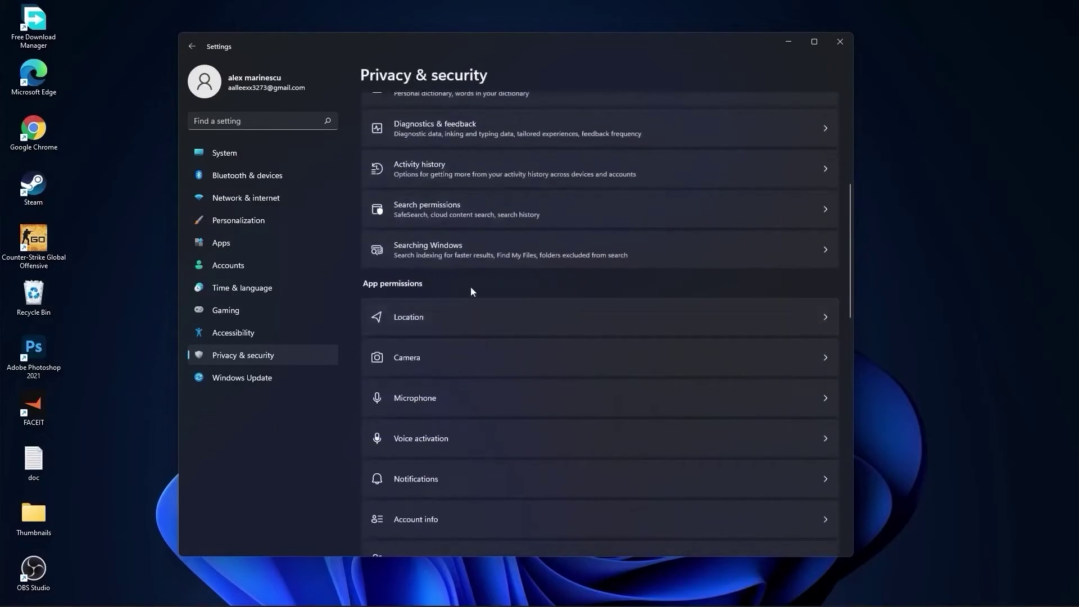
{"action": "left_click", "coordinate": [440, 251]}
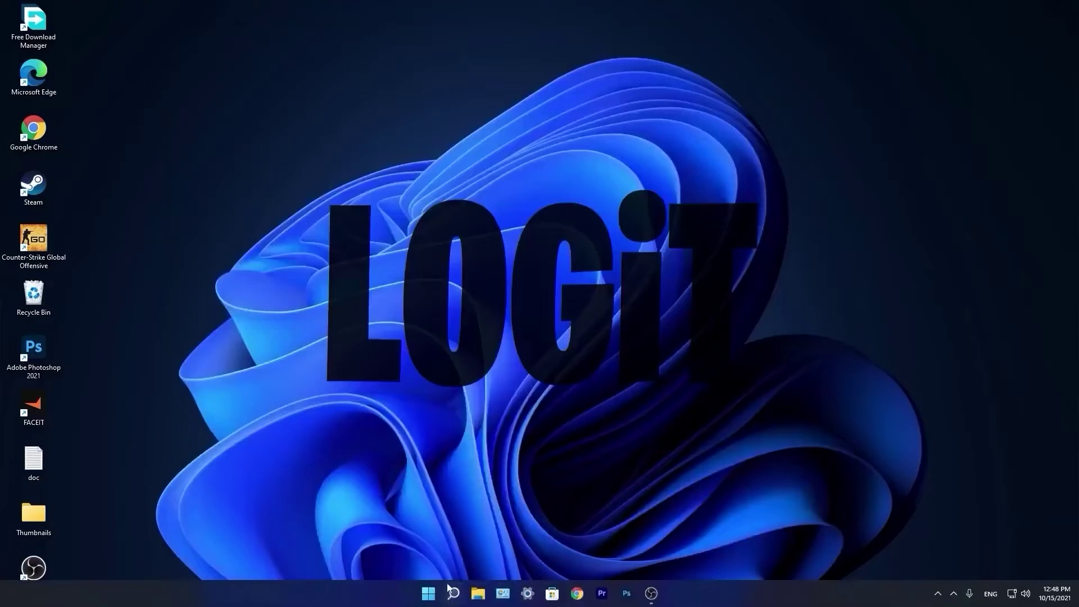
Launch Task Manager by searching 'task' and disable CCXProcess on the Startup tab
{"action": "right_click", "coordinate": [453, 595]}
{"action": "left_click", "coordinate": [454, 594]}
{"action": "type", "text": "t"}
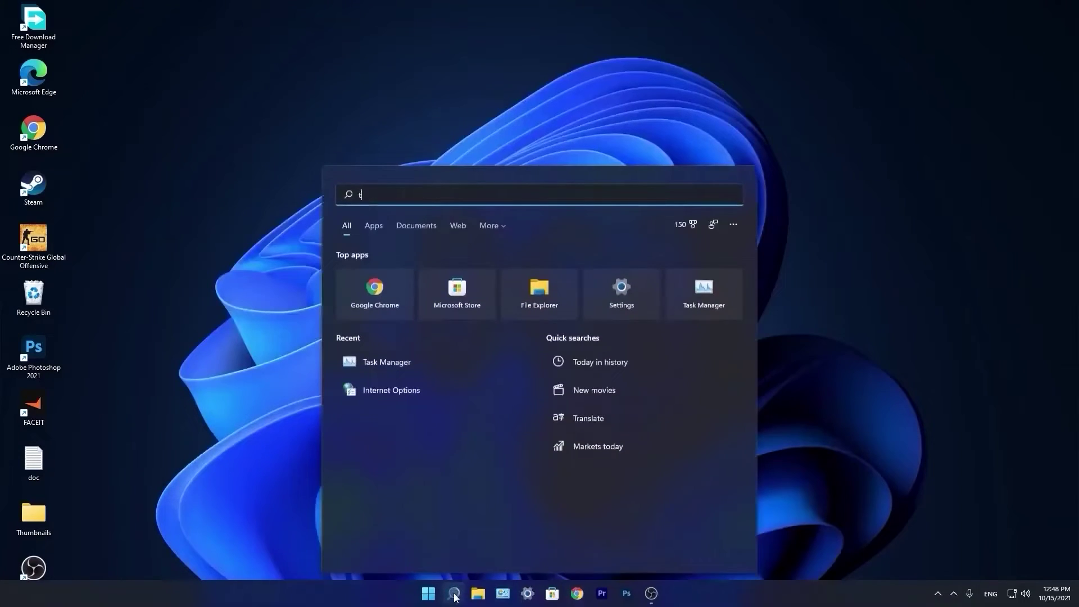
{"action": "type", "text": "ask"}
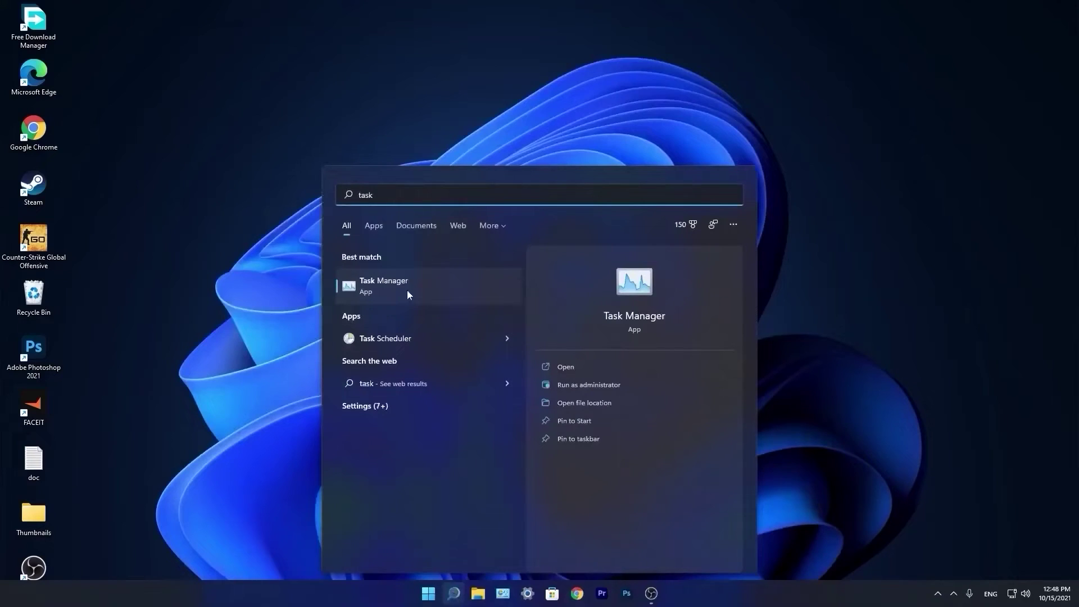
{"action": "left_click", "coordinate": [395, 284]}
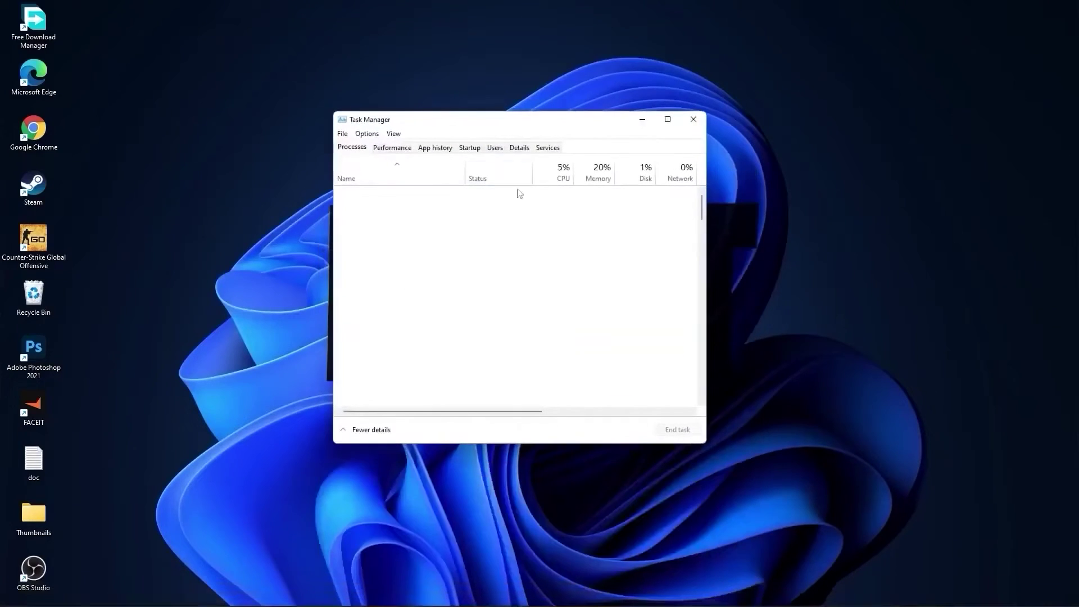
{"action": "left_click", "coordinate": [478, 149]}
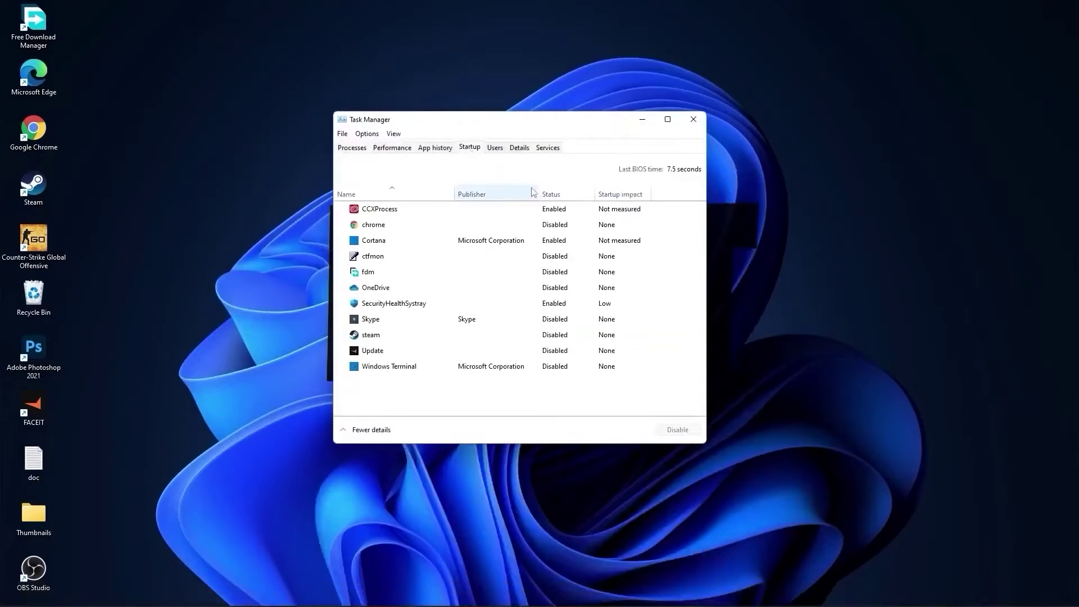
{"action": "right_click", "coordinate": [555, 211]}
{"action": "left_click", "coordinate": [572, 218]}
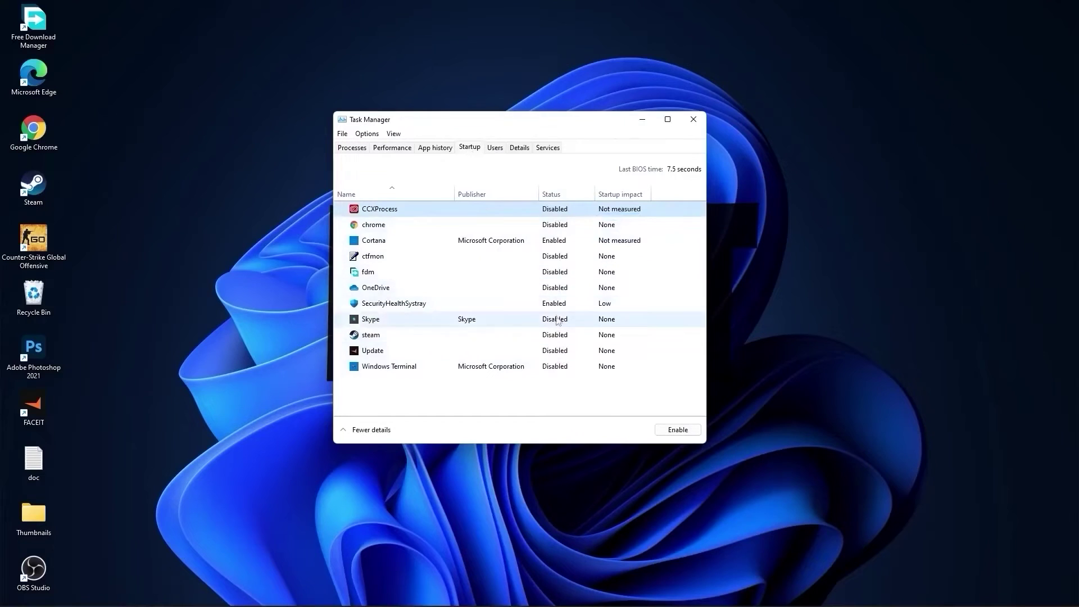
Close Task Manager, open Optimize Drives via 'optimi', optimize C: and analyze HDD (D:)
{"action": "left_click", "coordinate": [693, 119]}
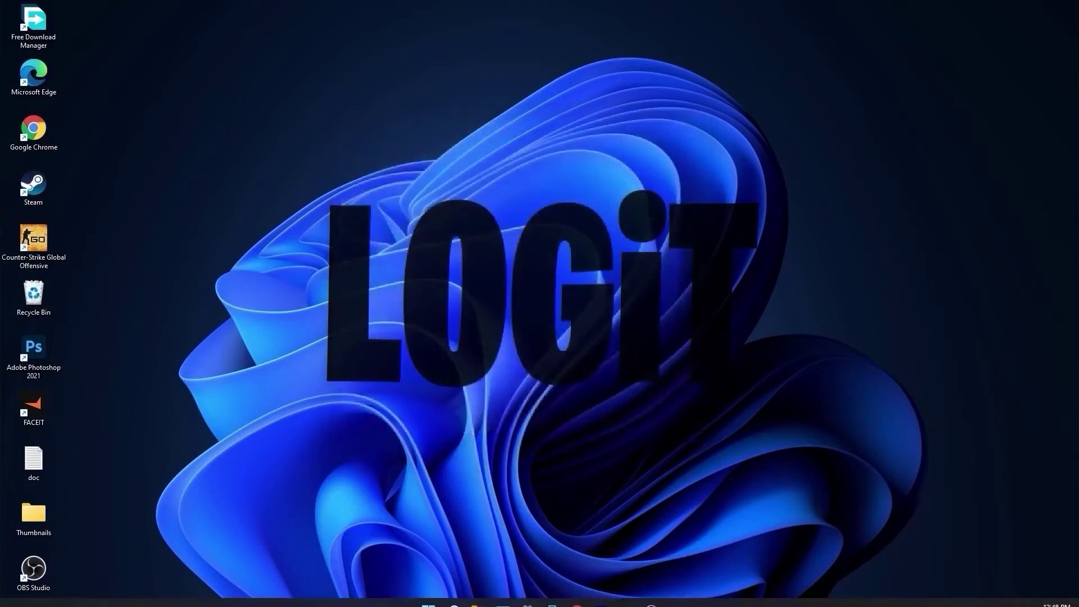
{"action": "left_click", "coordinate": [454, 594]}
{"action": "type", "text": "optimi"}
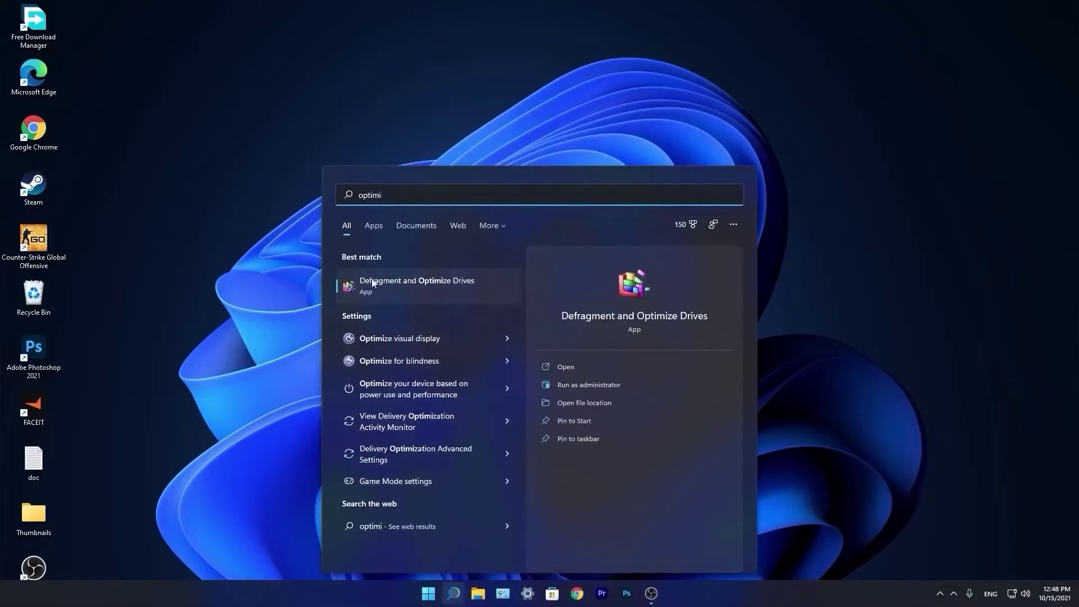
{"action": "left_click", "coordinate": [431, 284]}
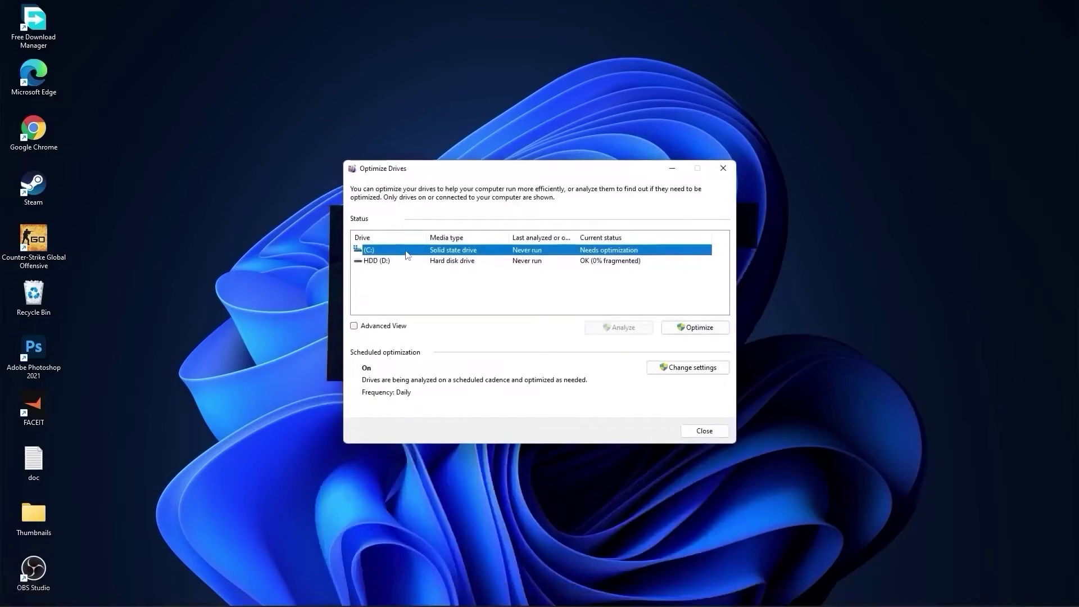
{"action": "left_click", "coordinate": [691, 330]}
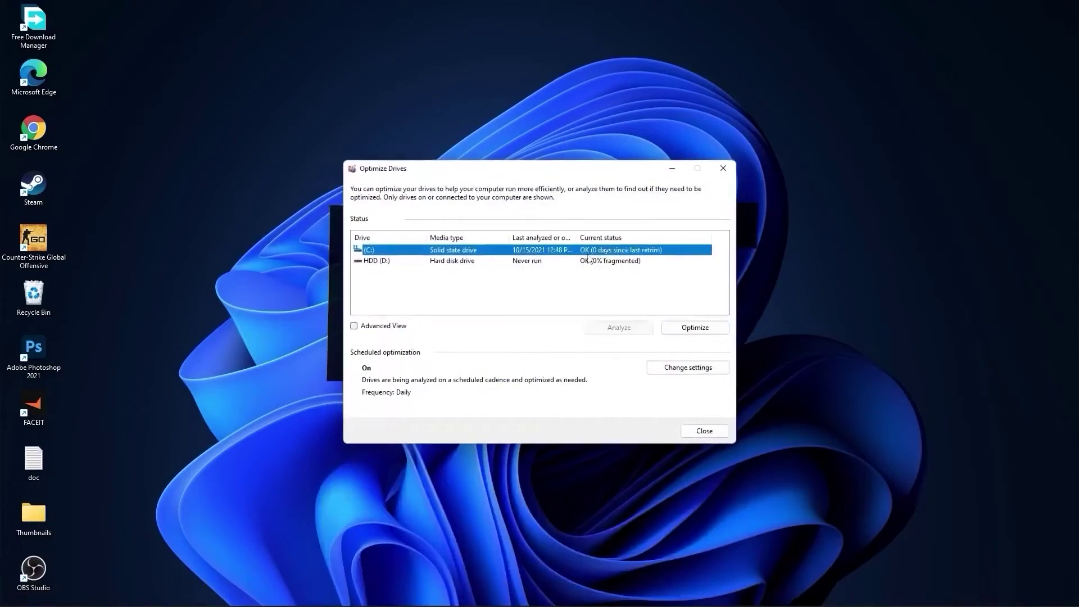
{"action": "left_click", "coordinate": [371, 262]}
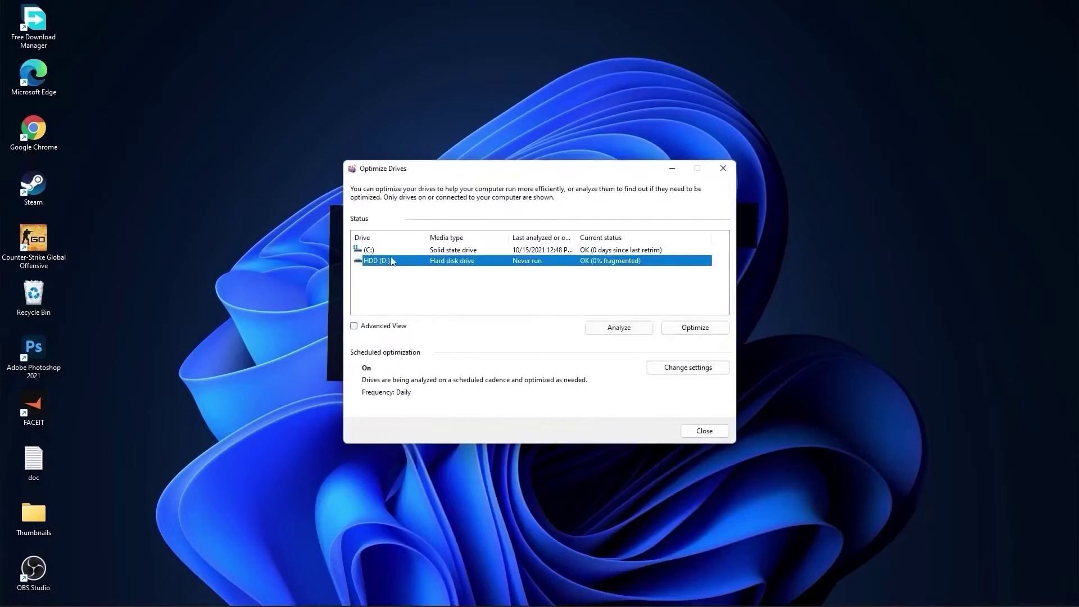
{"action": "left_click", "coordinate": [619, 330]}
Start optimizing the HDD (D:) and bring up the Run launcher from search
{"action": "left_click", "coordinate": [696, 330]}
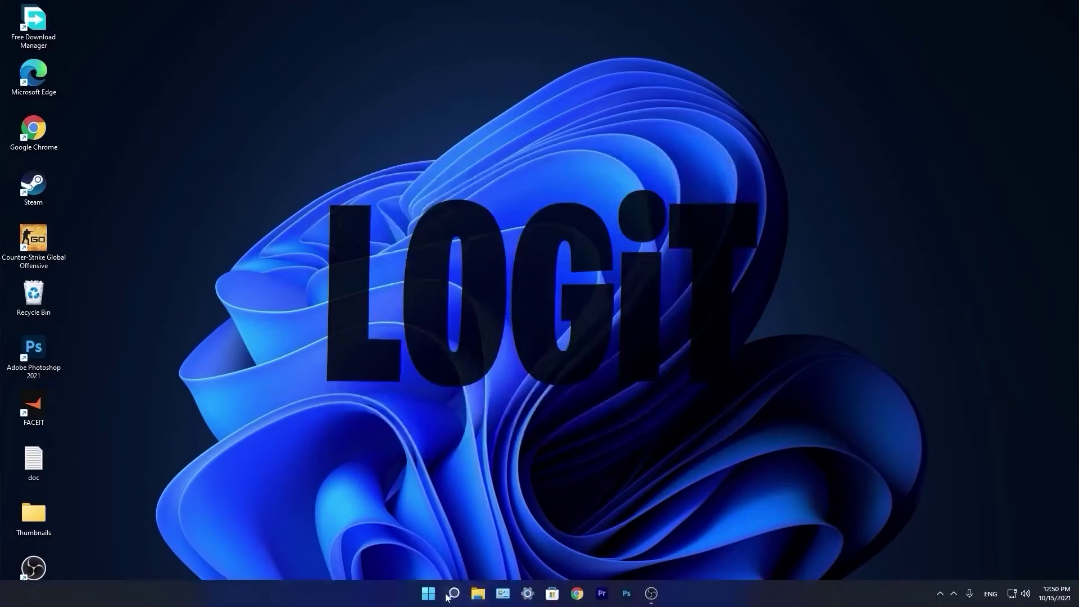
{"action": "left_click", "coordinate": [451, 595]}
{"action": "type", "text": "run"}
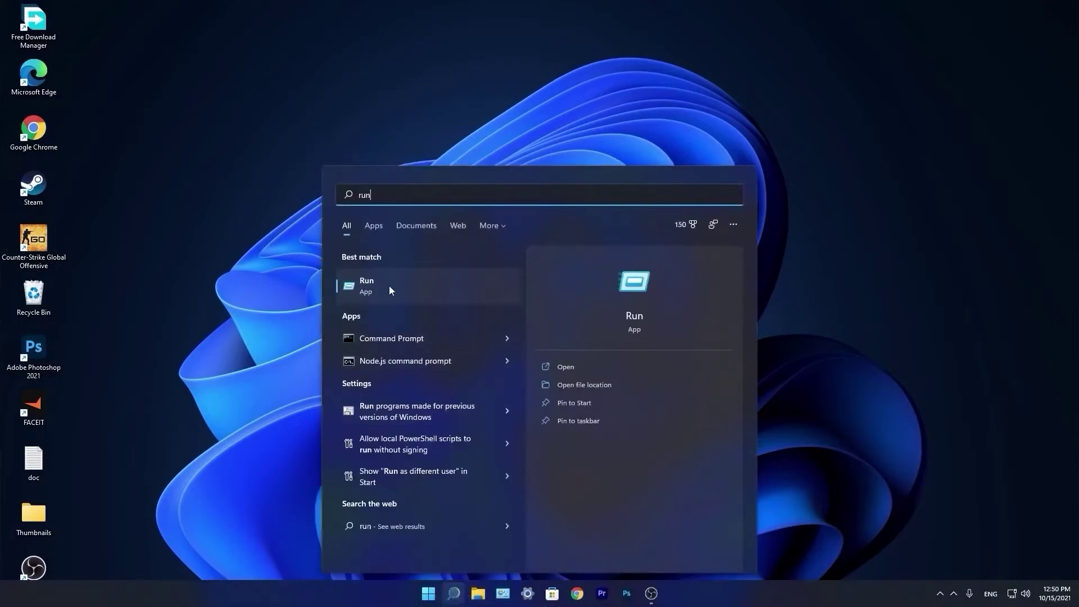
{"action": "left_click", "coordinate": [390, 287]}
Delete every file in the Windows Temp folder opened via 'temp'
{"action": "type", "text": "temp"}
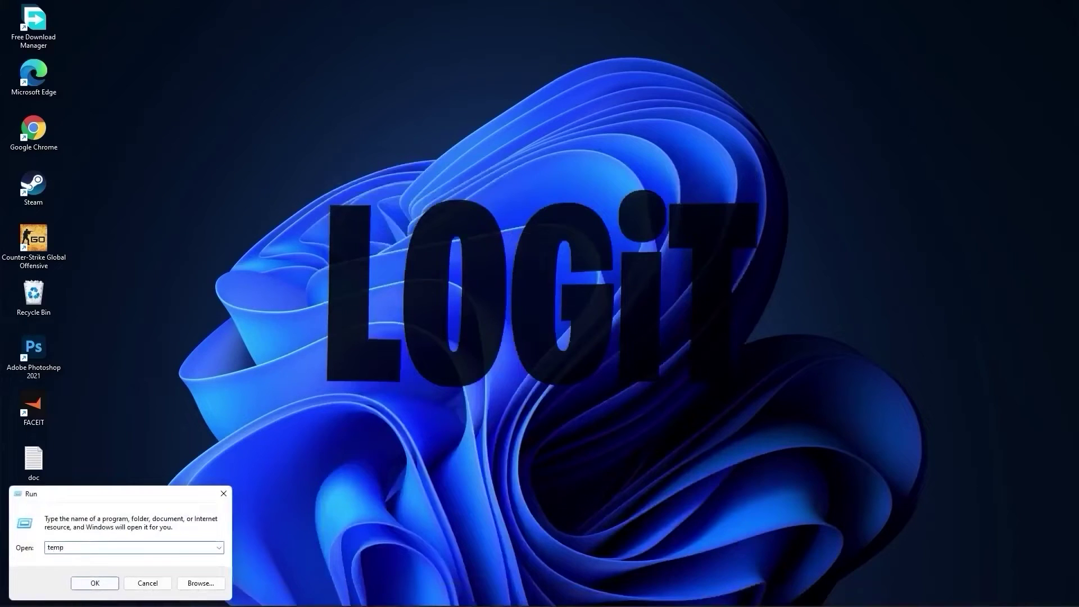
{"action": "left_click", "coordinate": [95, 583]}
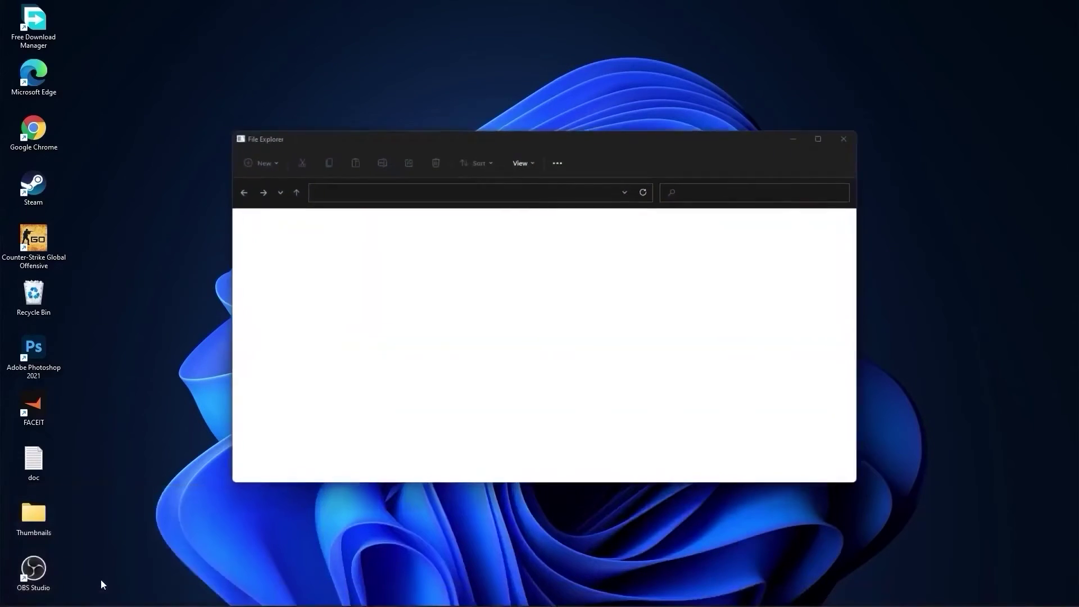
{"action": "left_click", "coordinate": [552, 324]}
{"action": "left_click_drag", "start_coordinate": [646, 408], "coordinate": [406, 234]}
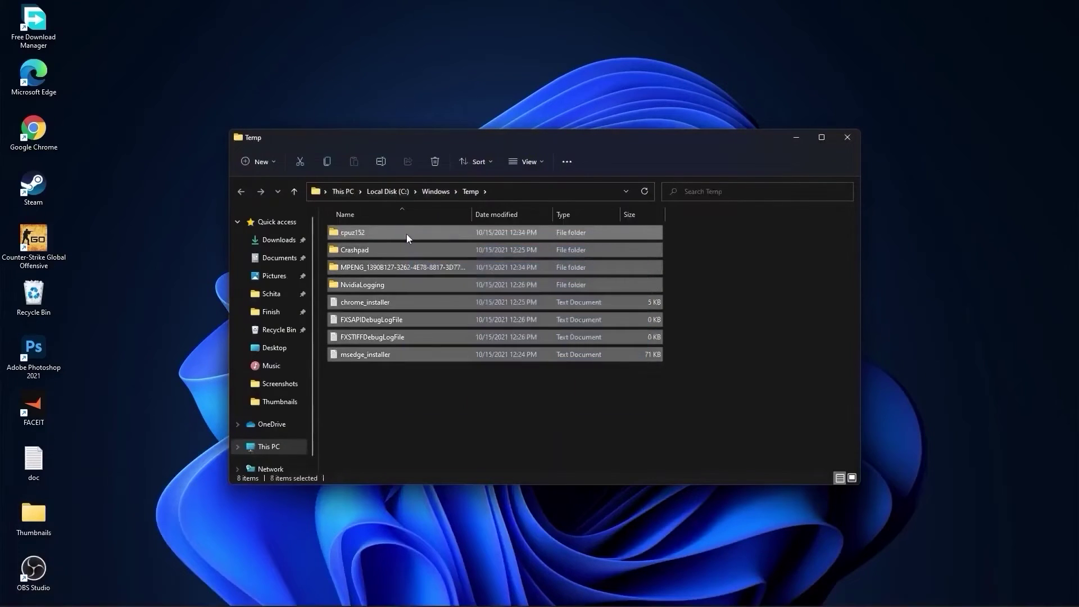
{"action": "right_click", "coordinate": [406, 233]}
{"action": "left_click", "coordinate": [488, 246]}
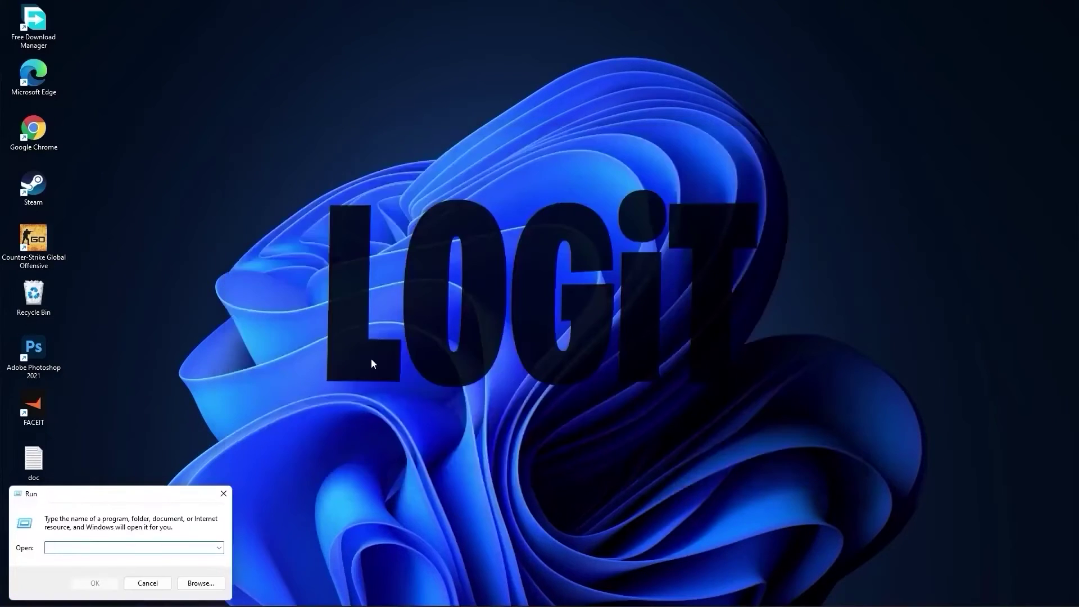
Delete every file in the user's %temp% folder
{"action": "type", "text": "%temp%"}
{"action": "left_click", "coordinate": [90, 583]}
{"action": "left_click_drag", "start_coordinate": [603, 415], "coordinate": [426, 236]}
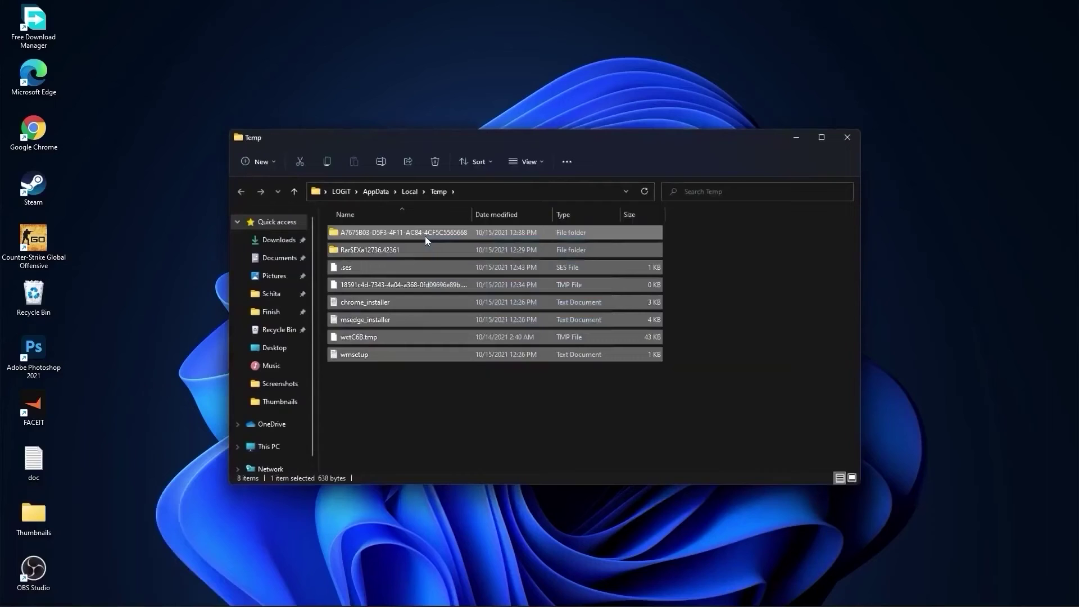
{"action": "right_click", "coordinate": [426, 236]}
{"action": "left_click", "coordinate": [508, 250]}
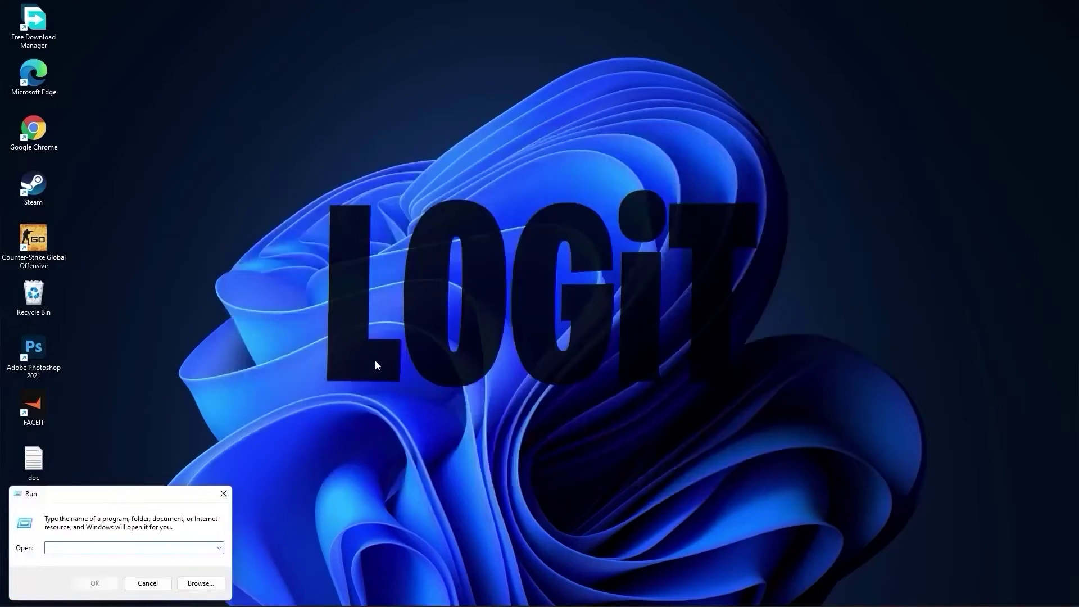
Open the Prefetch folder and select all 139 prefetch files for deletion
{"action": "type", "text": "pref"}
{"action": "type", "text": "etch"}
{"action": "left_click", "coordinate": [95, 581]}
{"action": "left_click", "coordinate": [557, 326]}
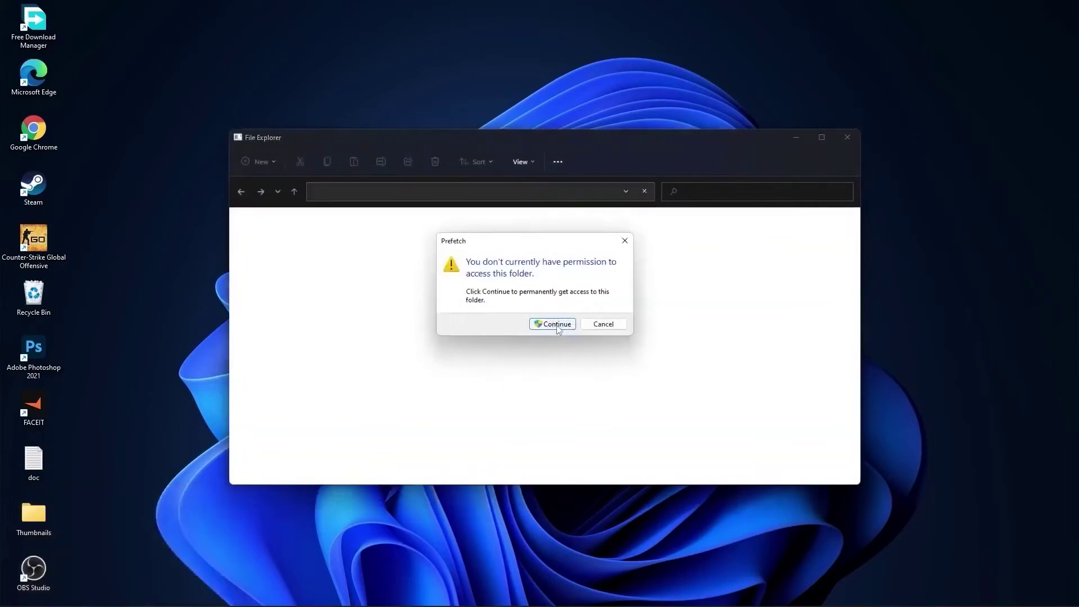
{"action": "left_click_drag", "start_coordinate": [691, 229], "coordinate": [544, 457]}
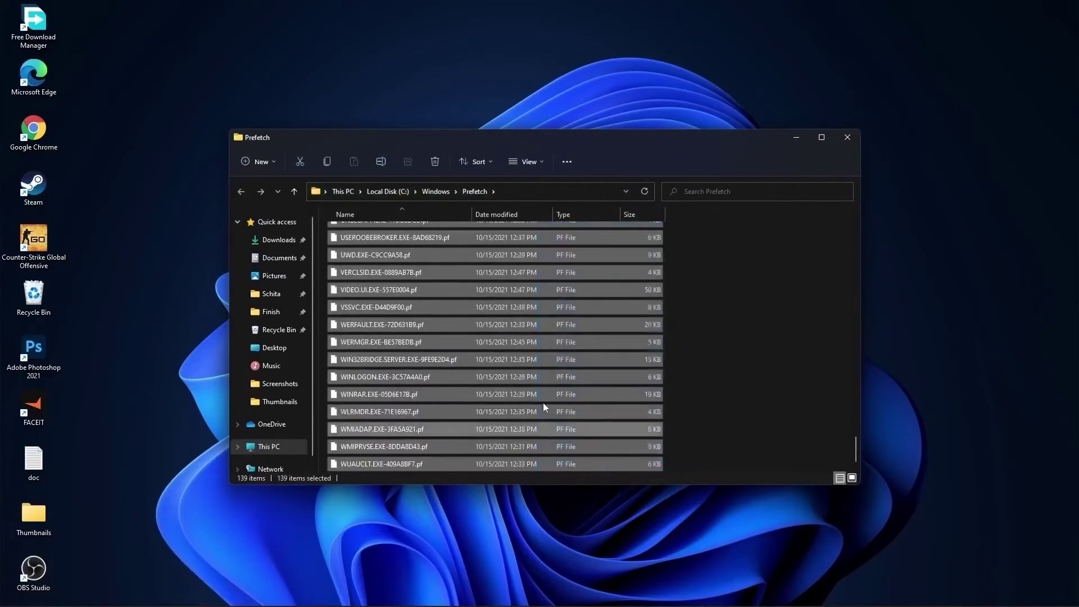
{"action": "right_click", "coordinate": [542, 272]}
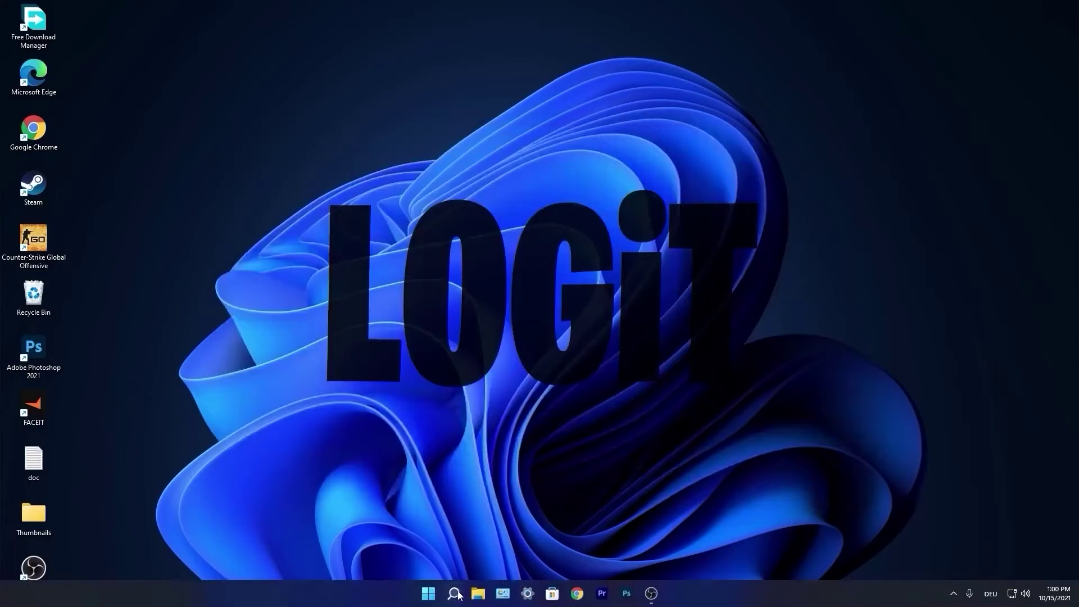
Apply Adjust for best performance with Smooth edges of screen fonts and Show thumbnails re-ticked
{"action": "left_click", "coordinate": [459, 594]}
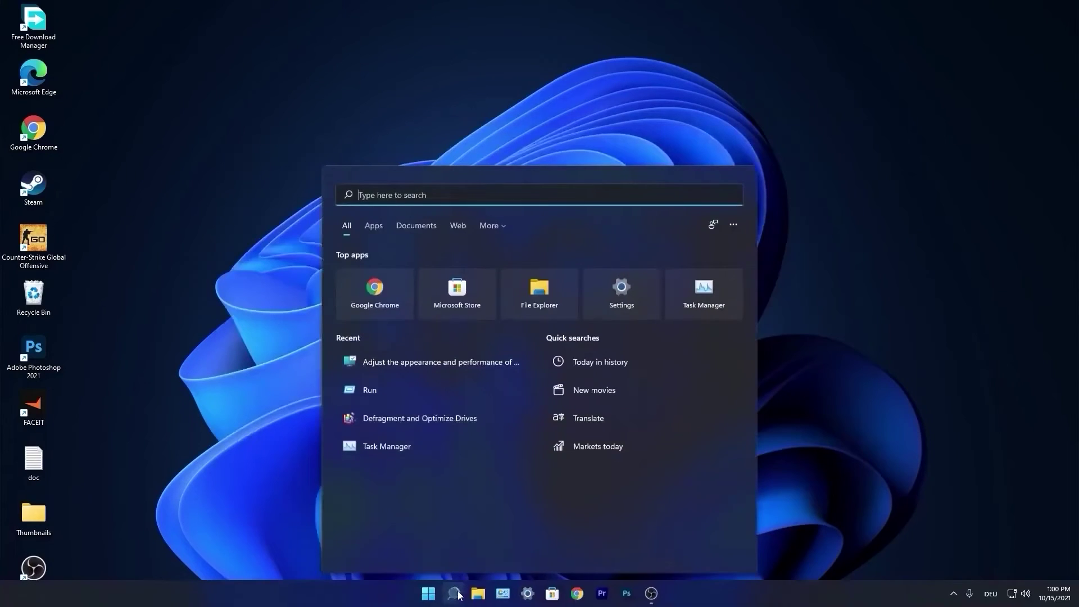
{"action": "type", "text": "performance"}
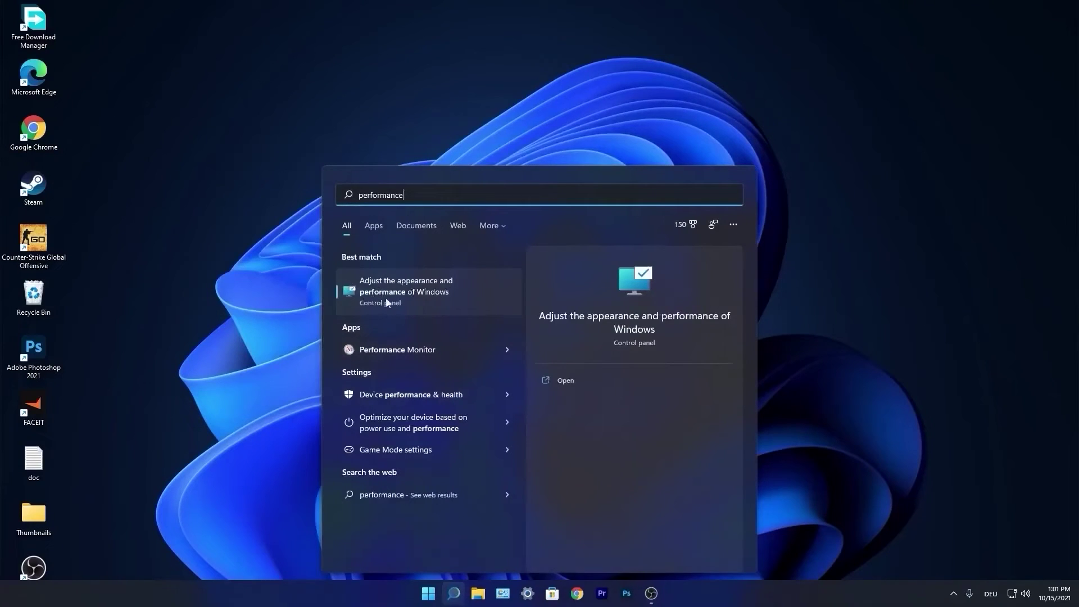
{"action": "left_click", "coordinate": [410, 291]}
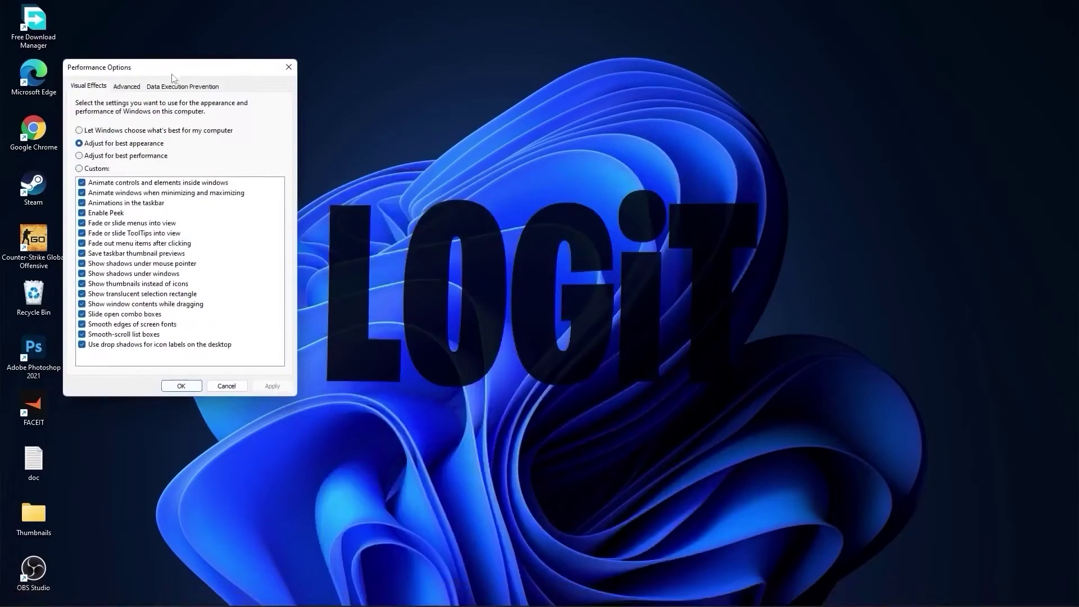
{"action": "left_click_drag", "start_coordinate": [376, 71], "coordinate": [528, 144]}
{"action": "left_click", "coordinate": [460, 229]}
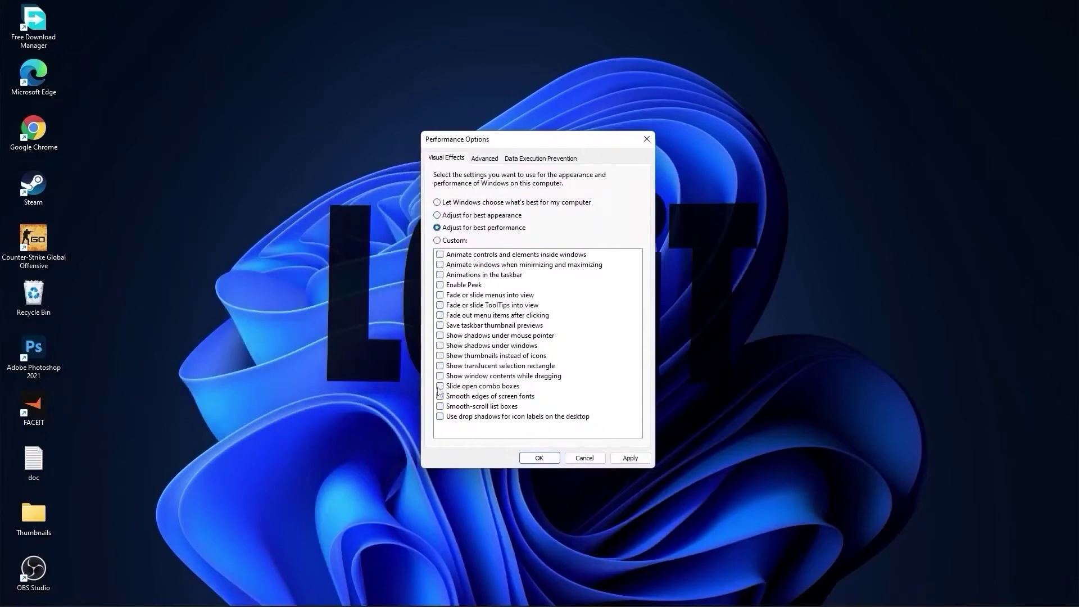
{"action": "left_click", "coordinate": [450, 241]}
{"action": "left_click", "coordinate": [453, 396]}
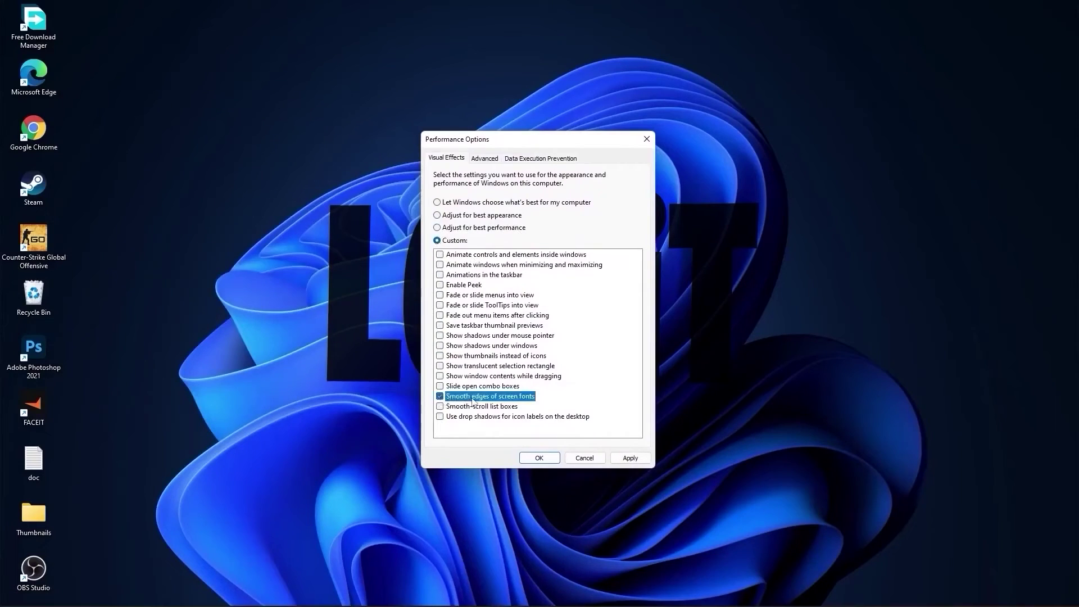
{"action": "left_click", "coordinate": [439, 356]}
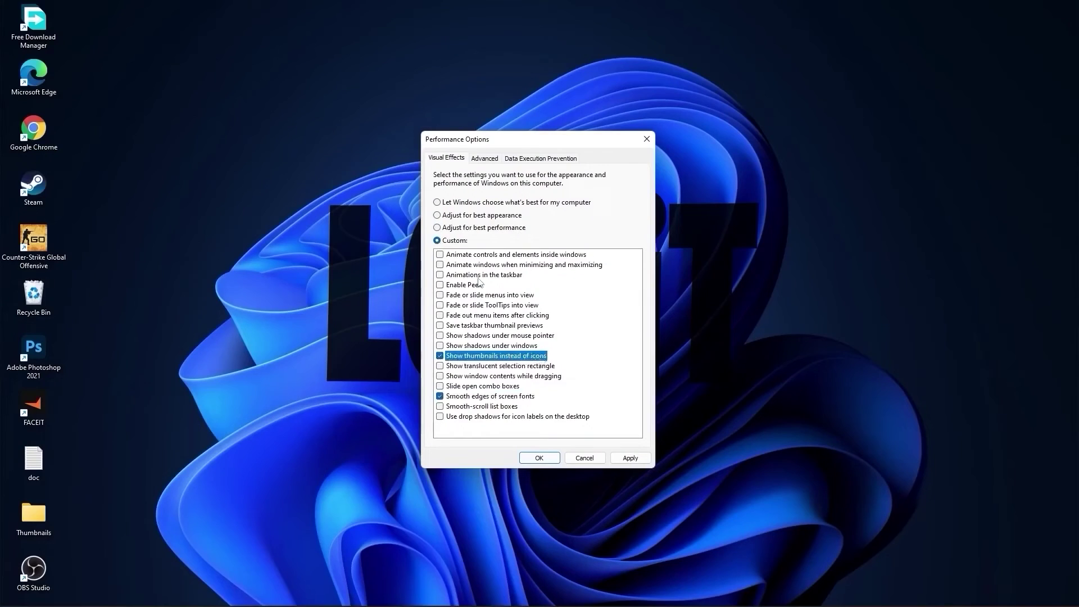
{"action": "left_click", "coordinate": [629, 457]}
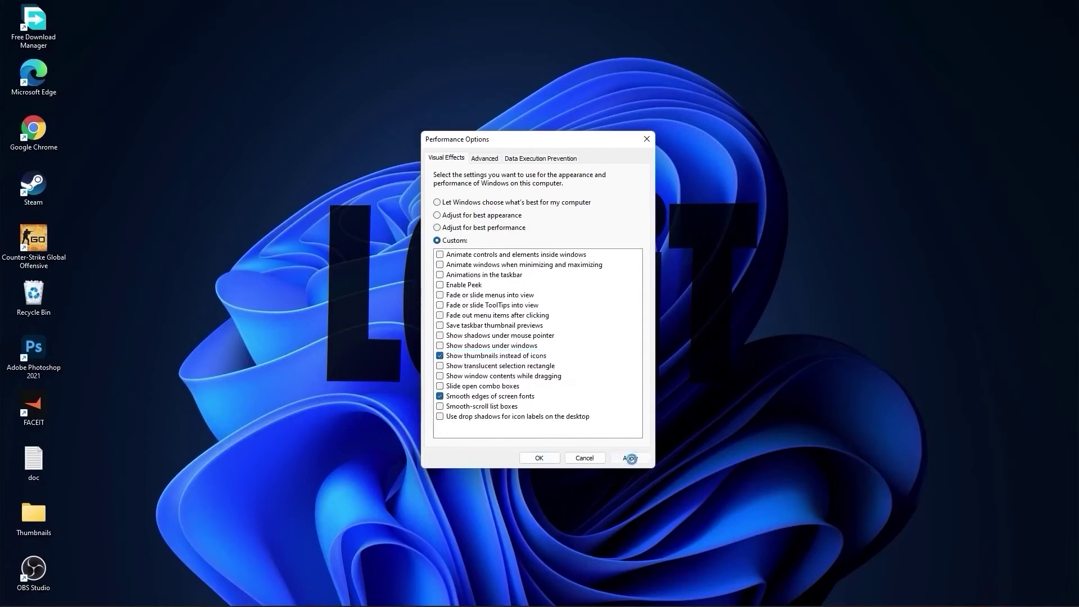
{"action": "left_click", "coordinate": [541, 458]}
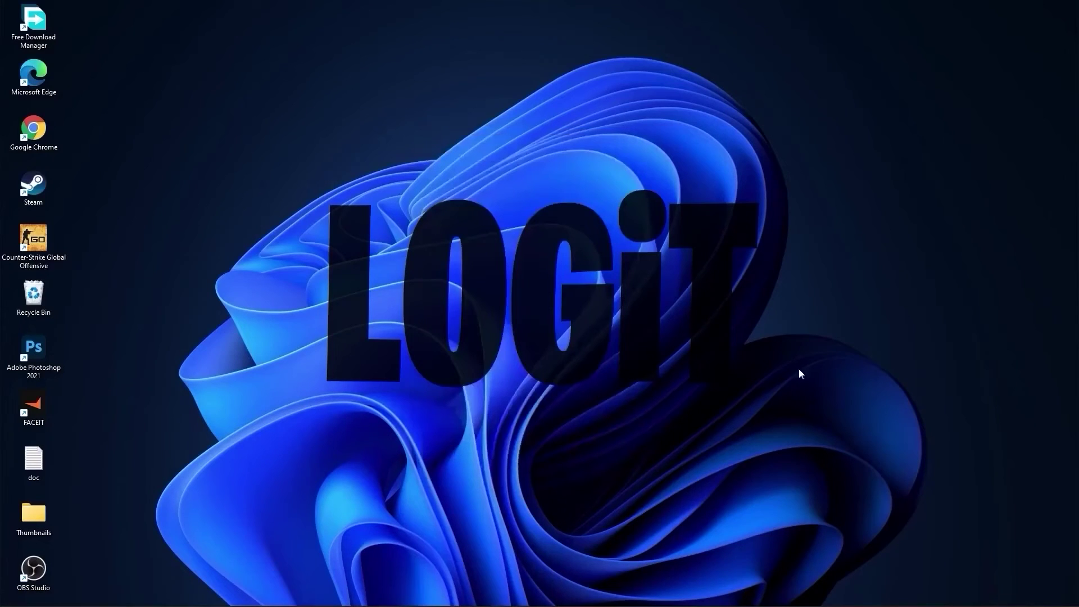
Find the GeForce 10 Series GTX 1050 Ti driver on NVIDIA and download version 496.13
{"action": "mouse_move", "coordinate": [612, 594]}
{"action": "left_click", "coordinate": [576, 594]}
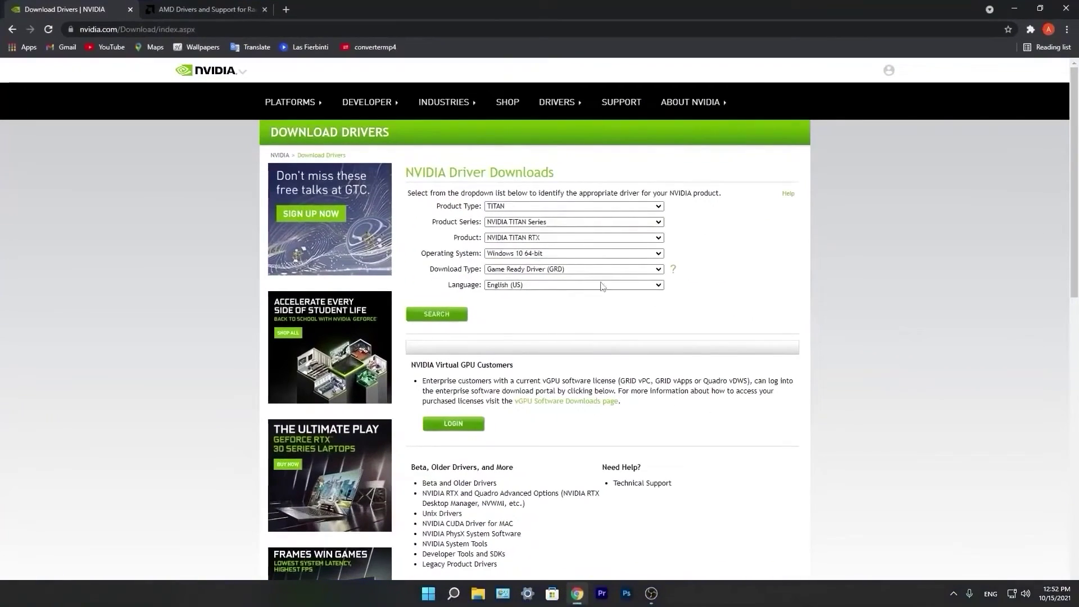
{"action": "left_click", "coordinate": [534, 206]}
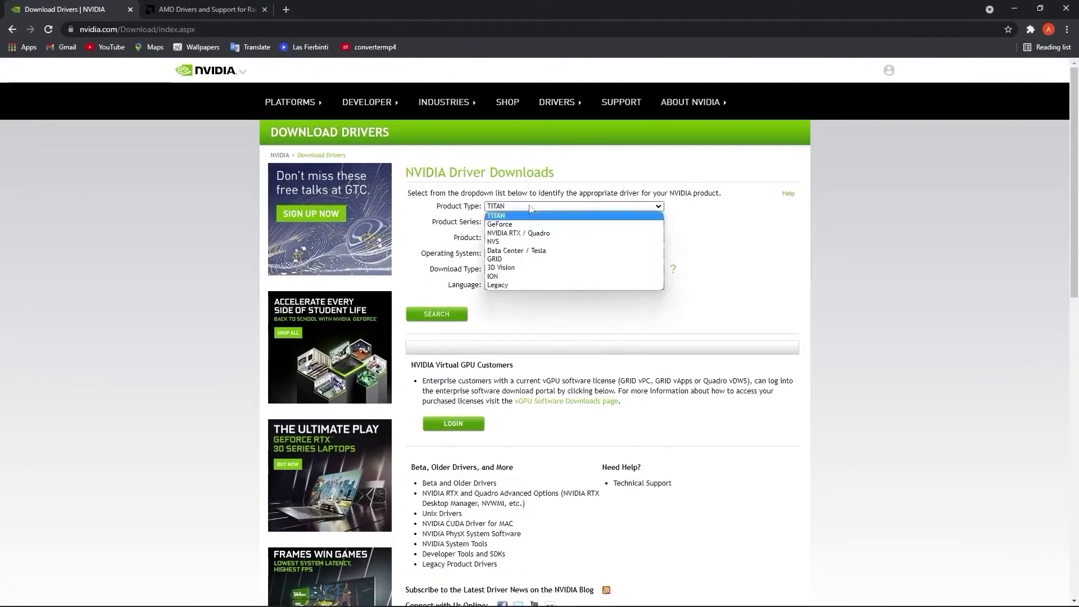
{"action": "left_click", "coordinate": [534, 216]}
{"action": "left_click", "coordinate": [534, 222]}
{"action": "left_click", "coordinate": [532, 325]}
{"action": "left_click", "coordinate": [533, 237]}
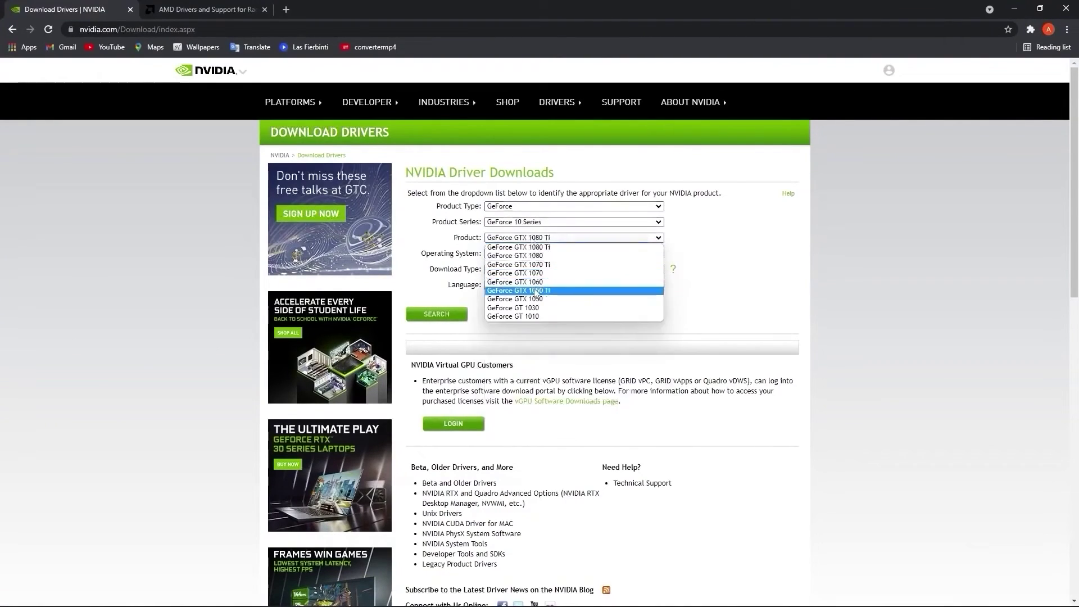
{"action": "left_click", "coordinate": [528, 283]}
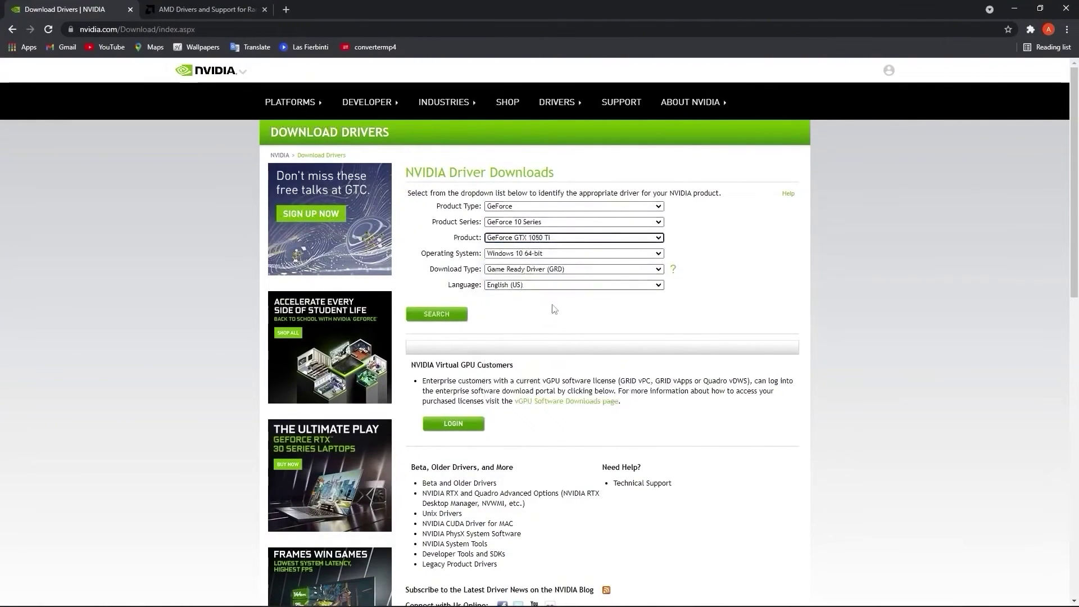
{"action": "left_click", "coordinate": [439, 314]}
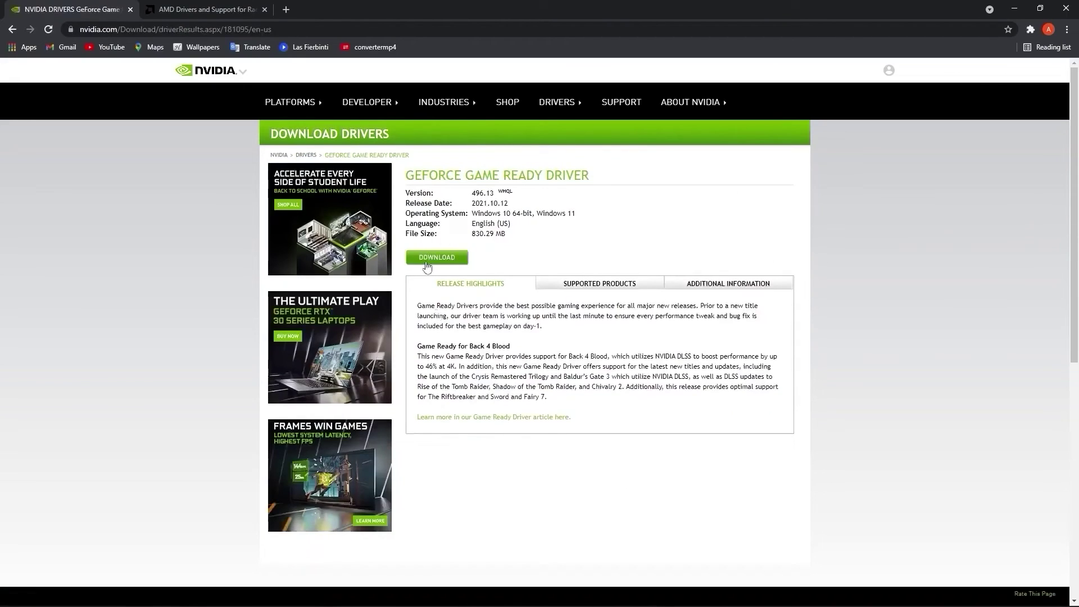
{"action": "left_click", "coordinate": [446, 261]}
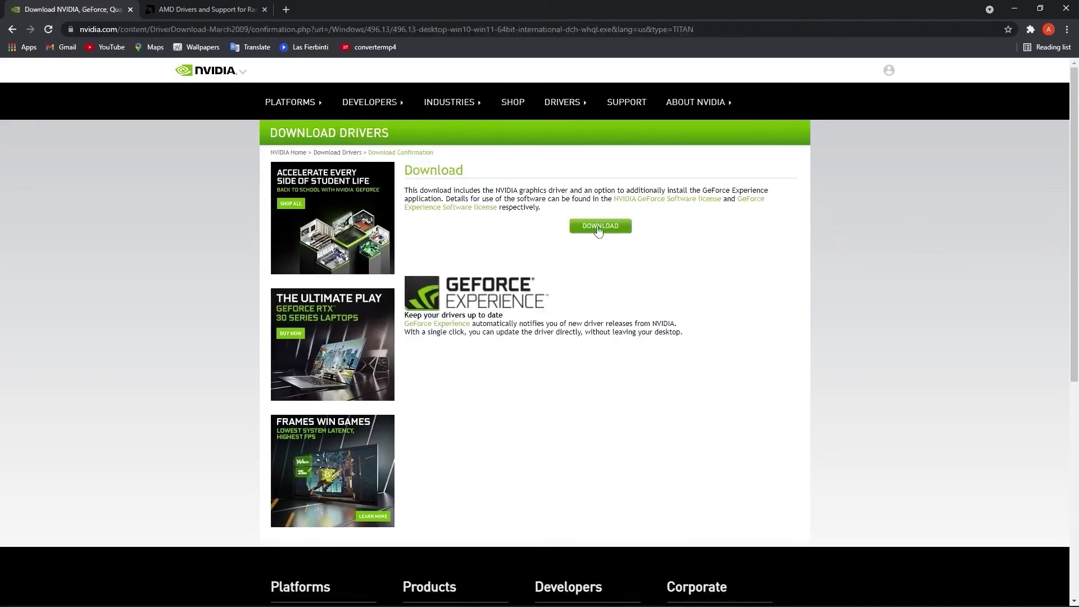
On AMD's support page, select Graphics > RX 5300 Series > AMD Radeon RX 5300
{"action": "left_click", "coordinate": [228, 11]}
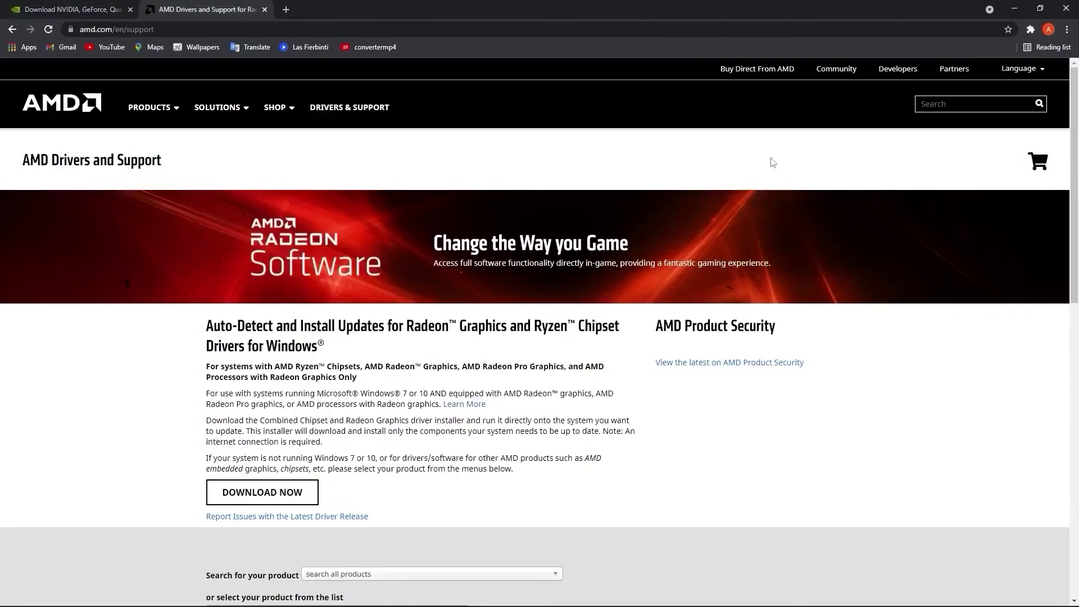
{"action": "scroll", "coordinate": [559, 334], "scroll_direction": "down", "scroll_amount": 6}
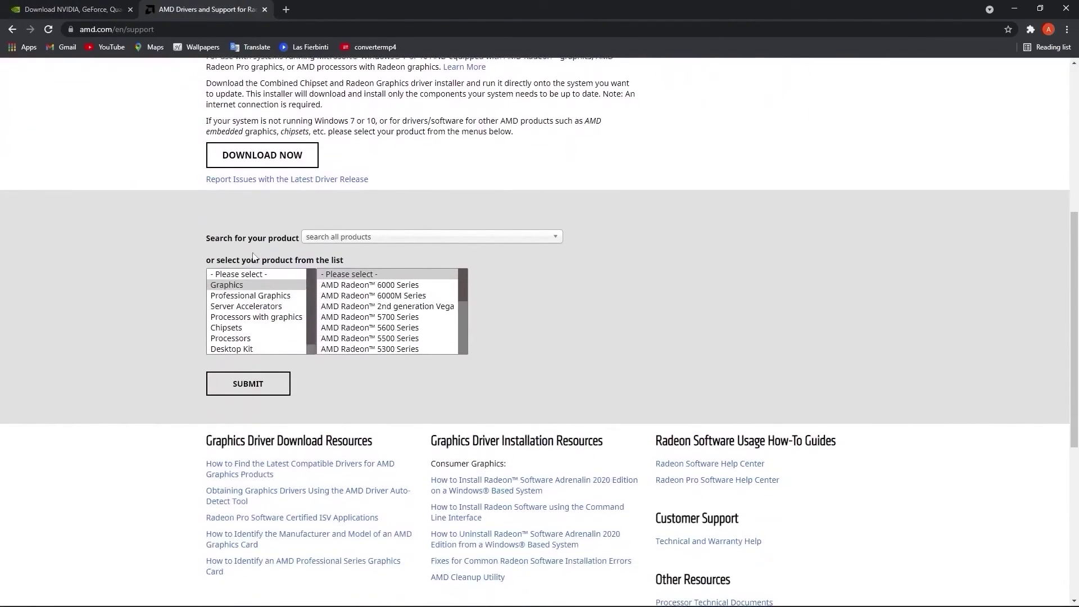
{"action": "left_click", "coordinate": [253, 285]}
{"action": "left_click", "coordinate": [371, 347]}
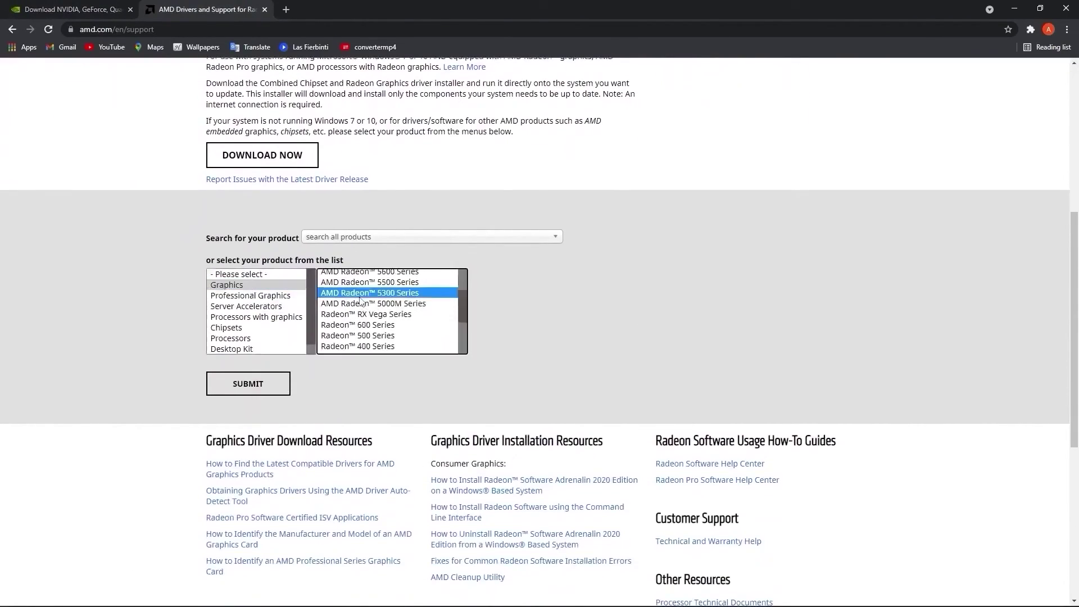
{"action": "scroll", "coordinate": [382, 326], "scroll_direction": "down", "scroll_amount": 3}
{"action": "left_click", "coordinate": [495, 285]}
{"action": "left_click", "coordinate": [665, 291]}
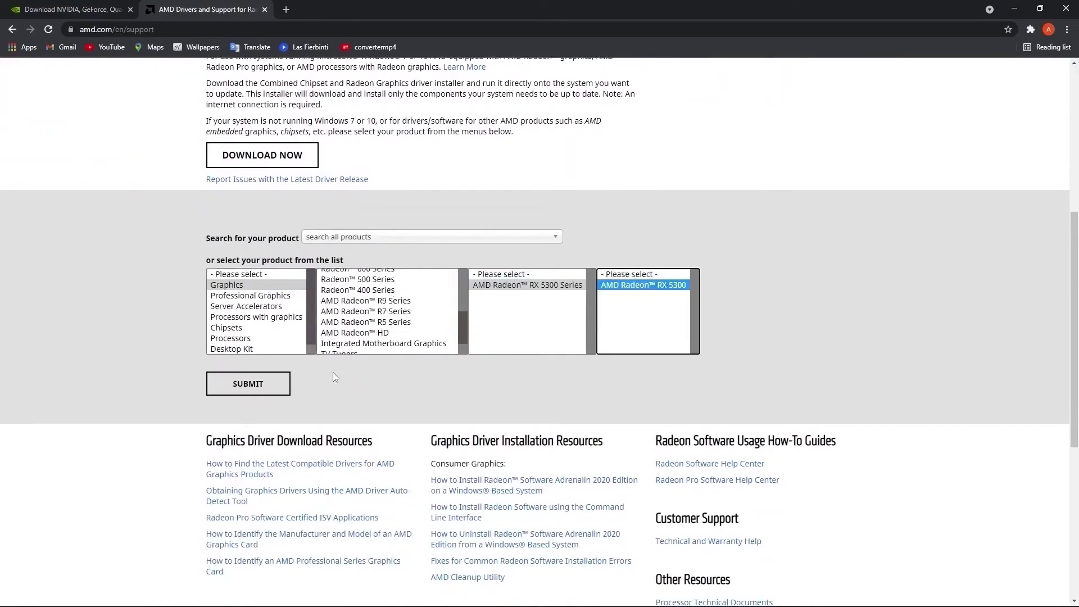